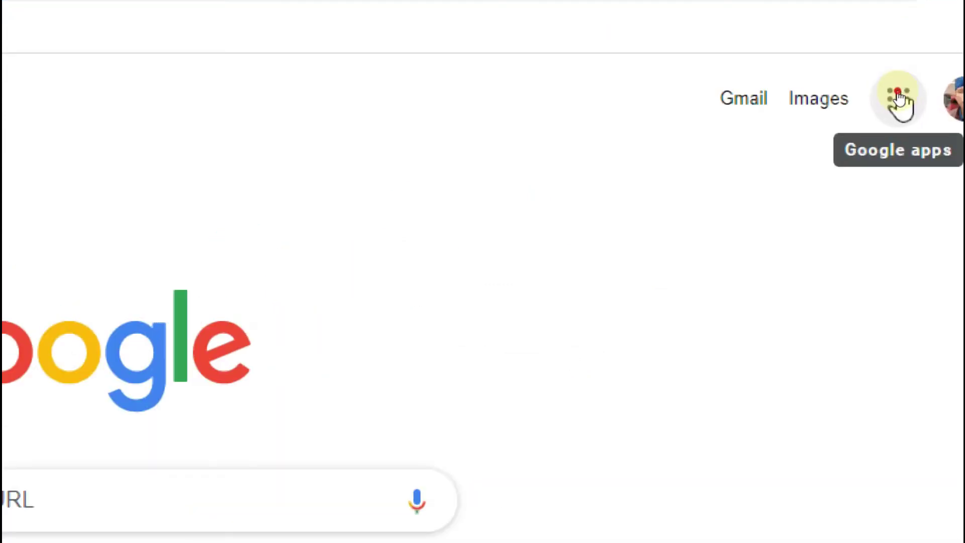
Step: Glance at the Google apps grid, then activate the new-tab search box showing recent searches
left_click(898, 98)
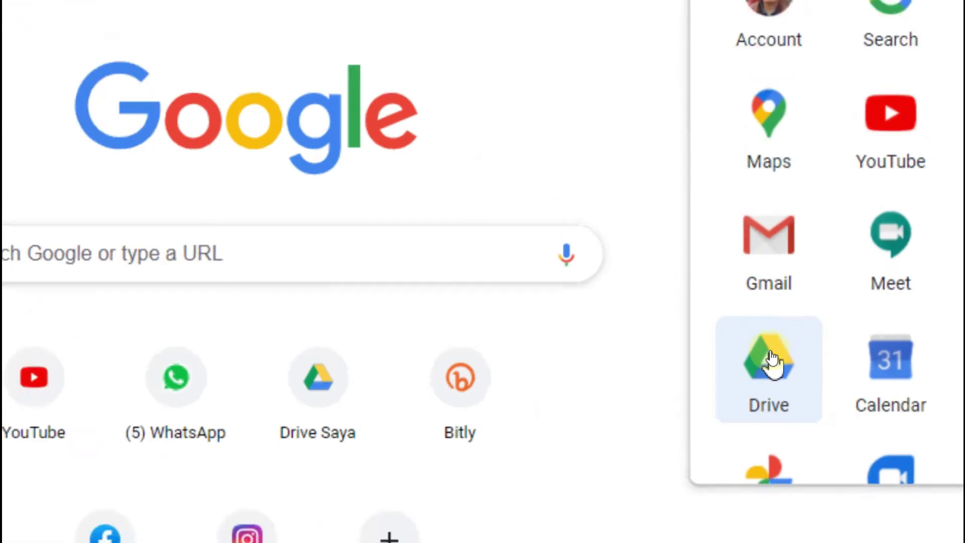
left_click(446, 295)
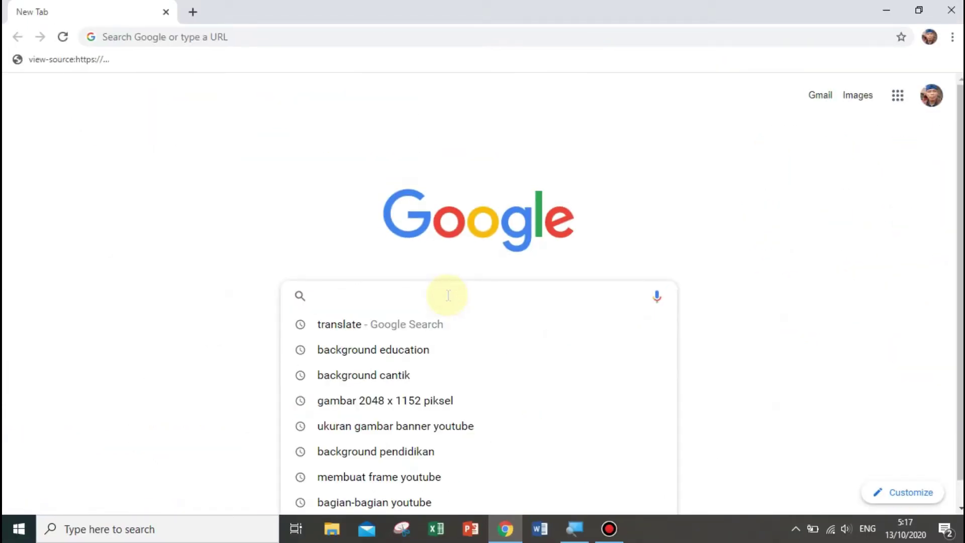
type("drivel")
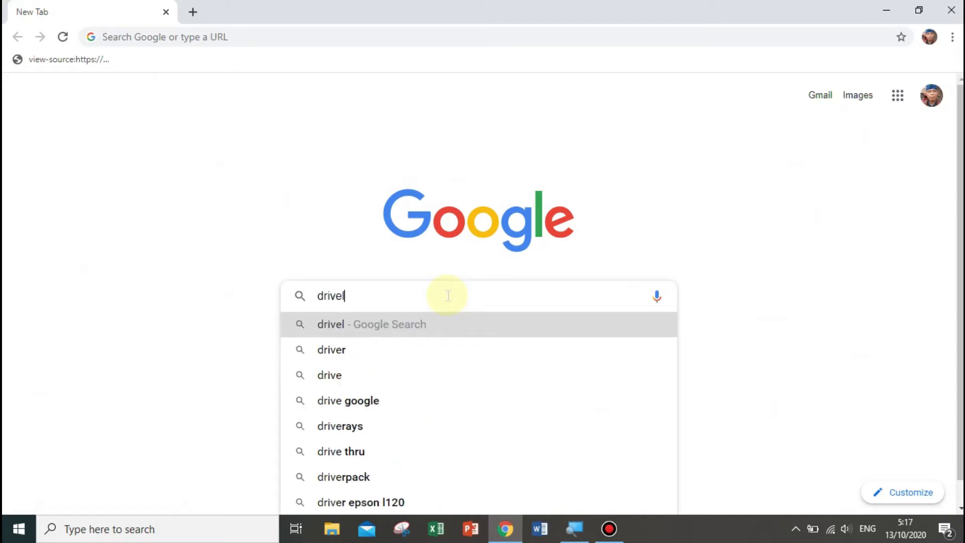
Step: Correct the mistyped letter in the 'drive.google.com' search text with Backspace
key("BackSpace")
type(".goog")
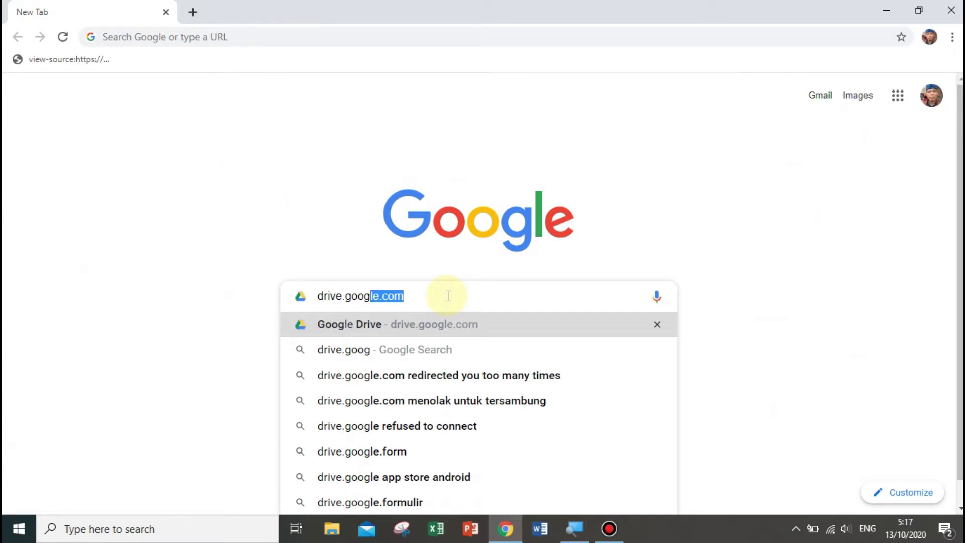
type("le.com")
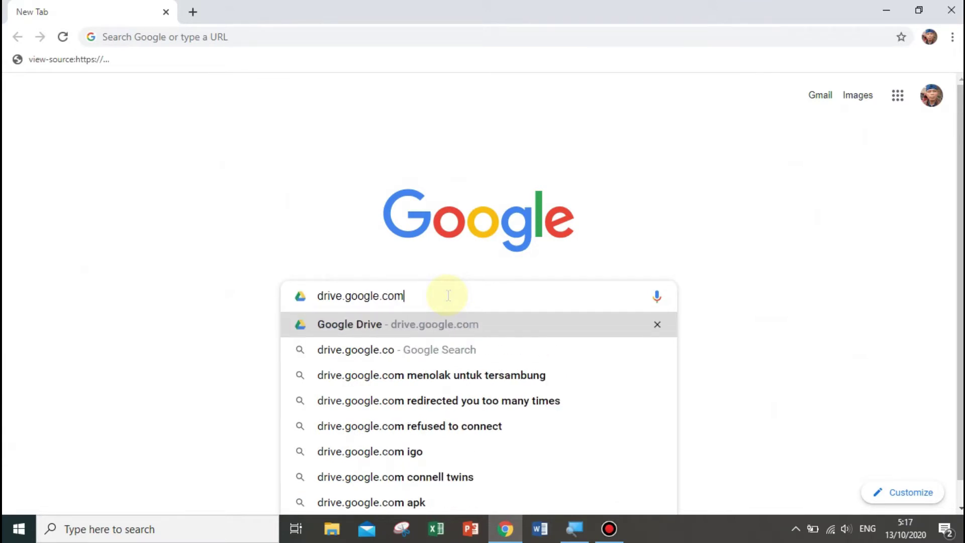
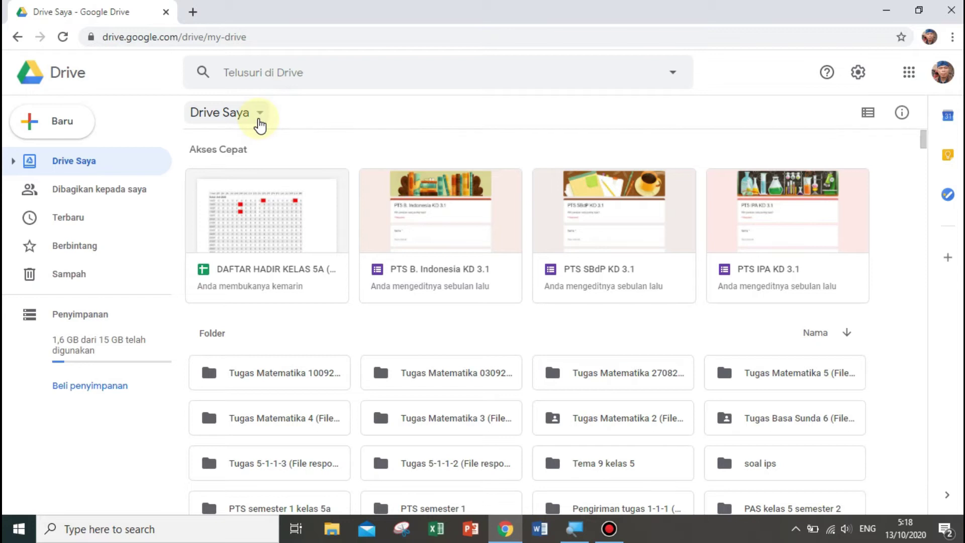
Step: Add a new My Drive folder called 'Kumpulan tugas-tugas siswa'
left_click(260, 117)
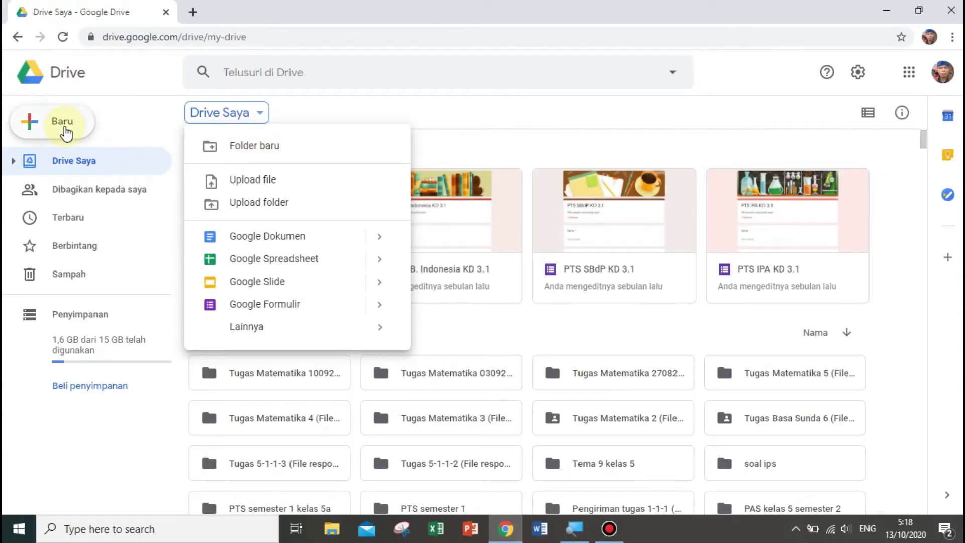
left_click(67, 130)
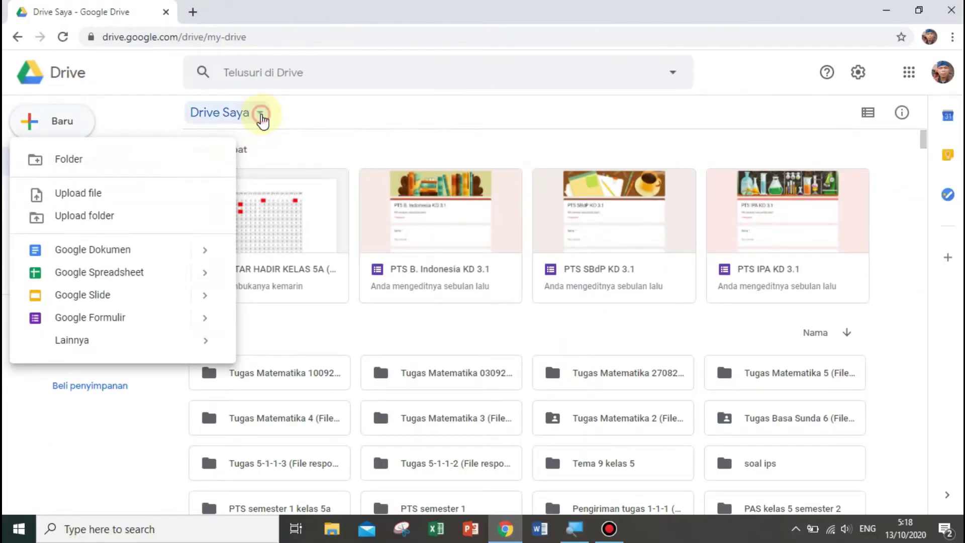
left_click(261, 113)
left_click(261, 113)
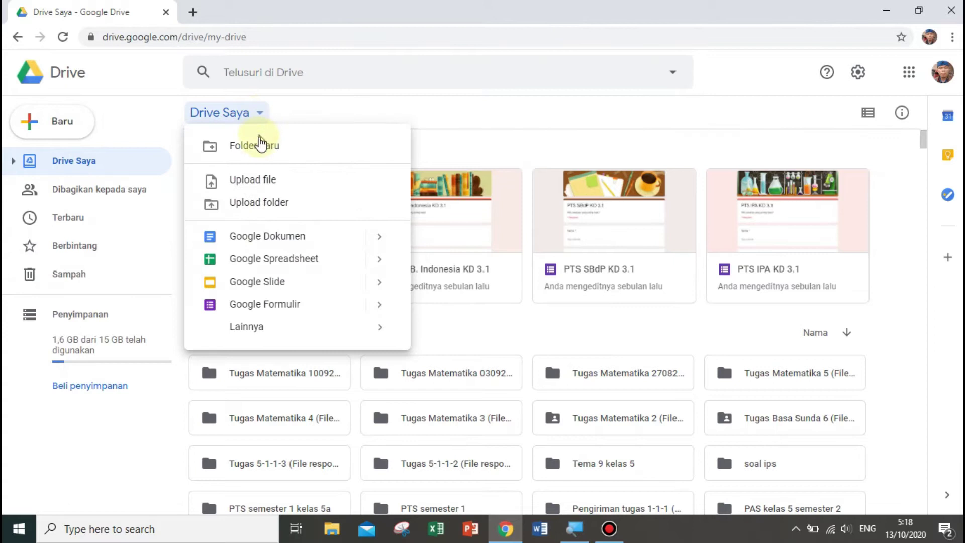
left_click(255, 154)
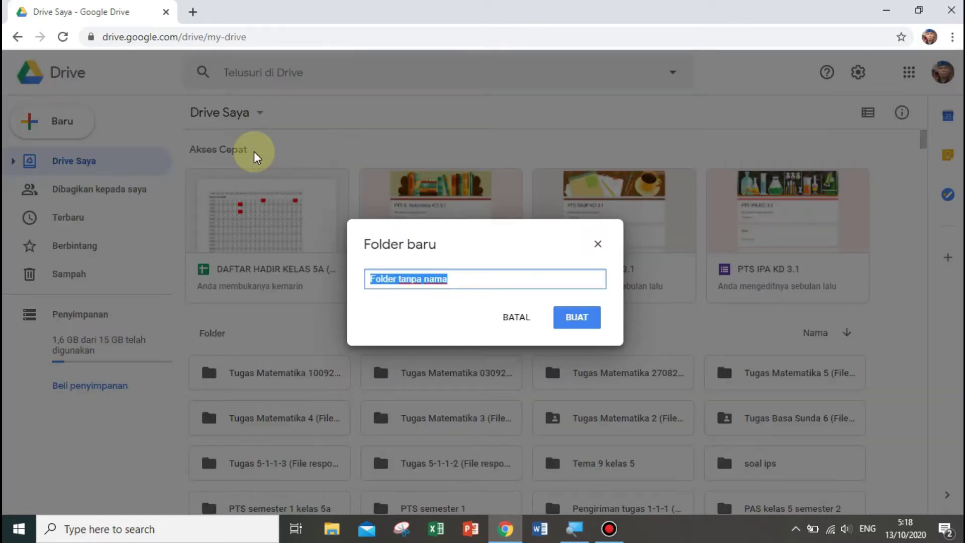
type("K")
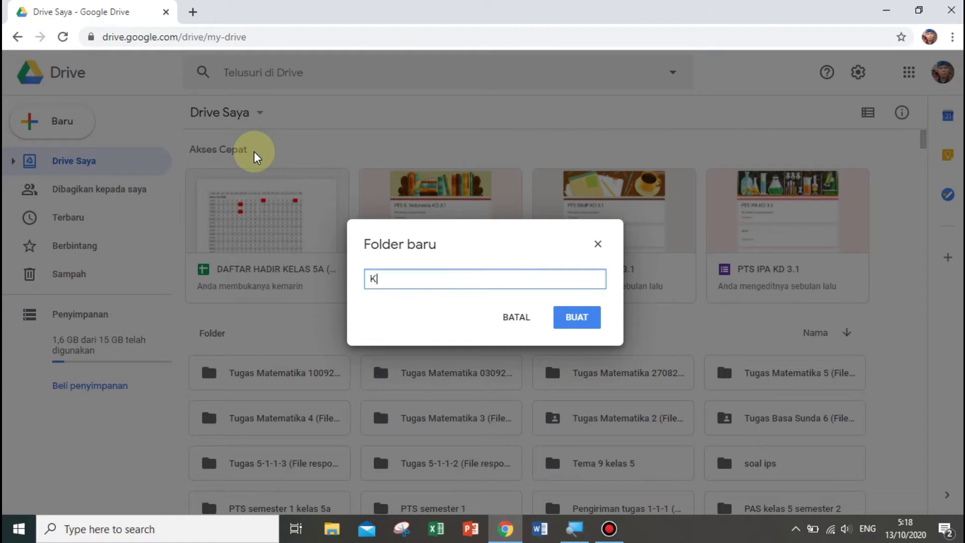
type("umpulan tugas s")
type("ugas siswa")
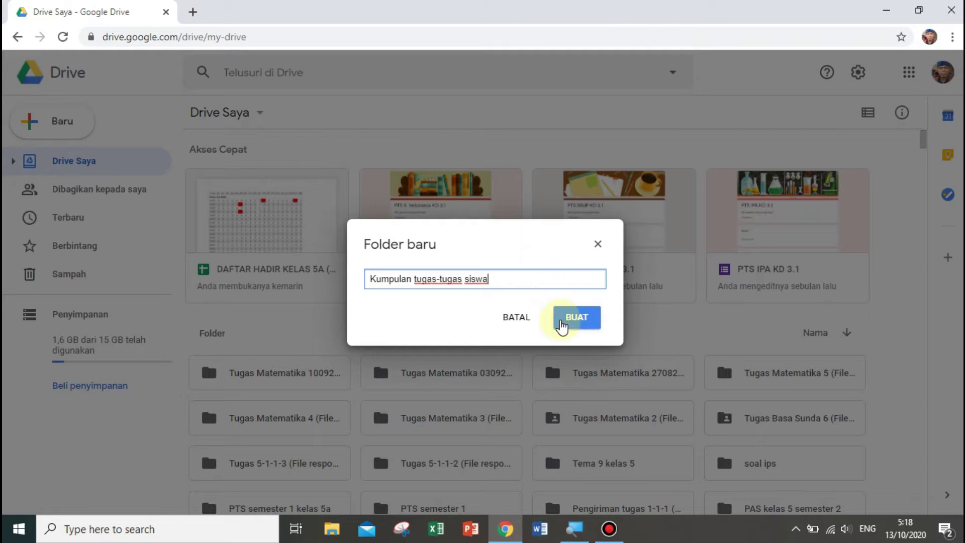
left_click(561, 325)
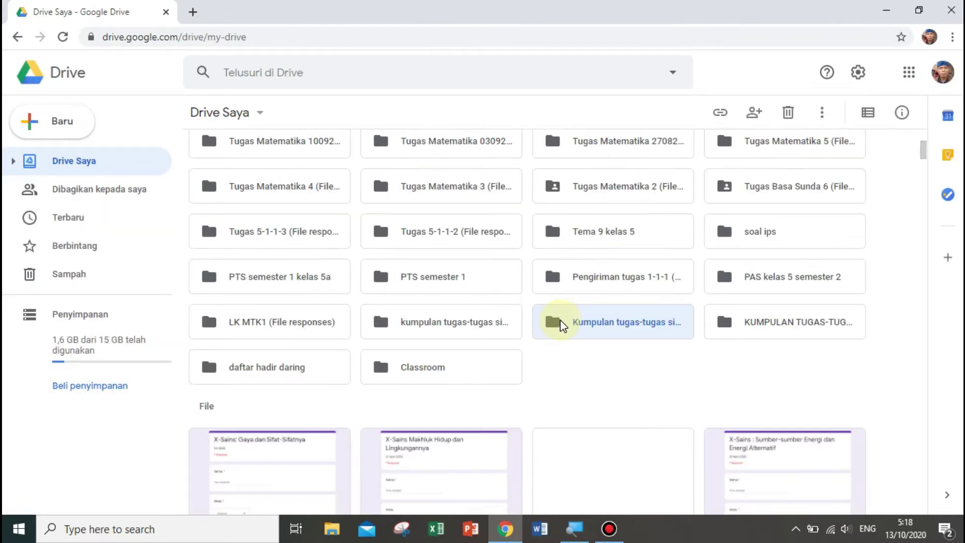
Step: Open the 'Kumpulan tugas-tugas siswa' folder and bring up its context menu for creating items
left_click(603, 322)
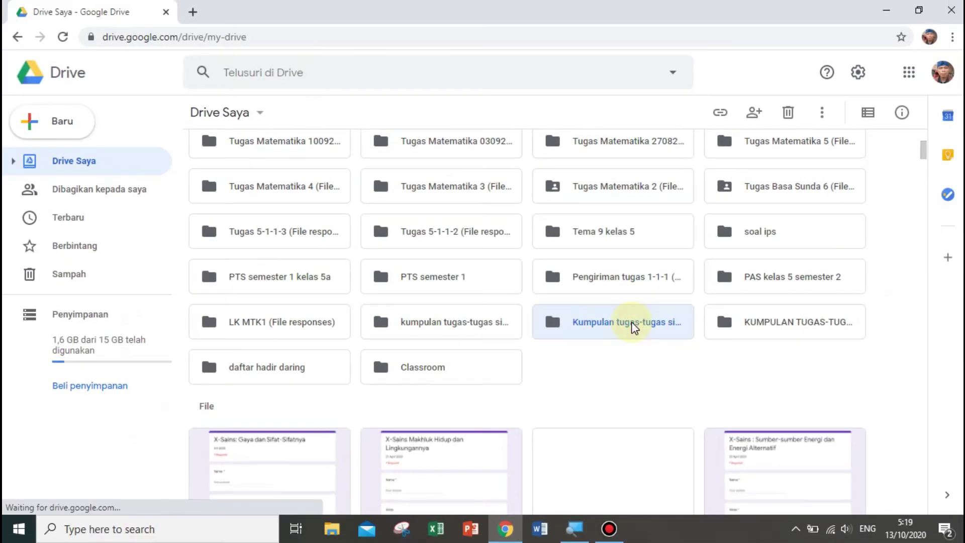
double_click(636, 327)
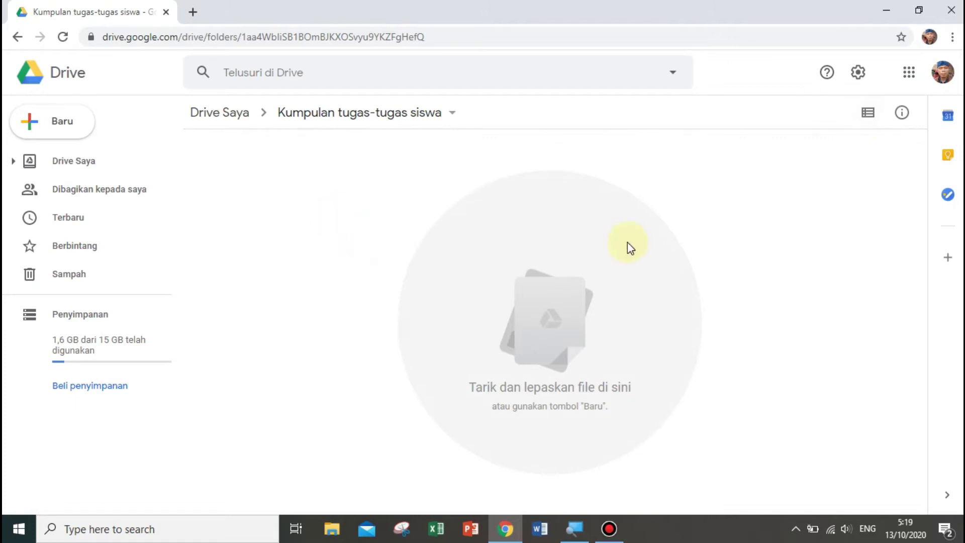
left_click(474, 226)
right_click(474, 226)
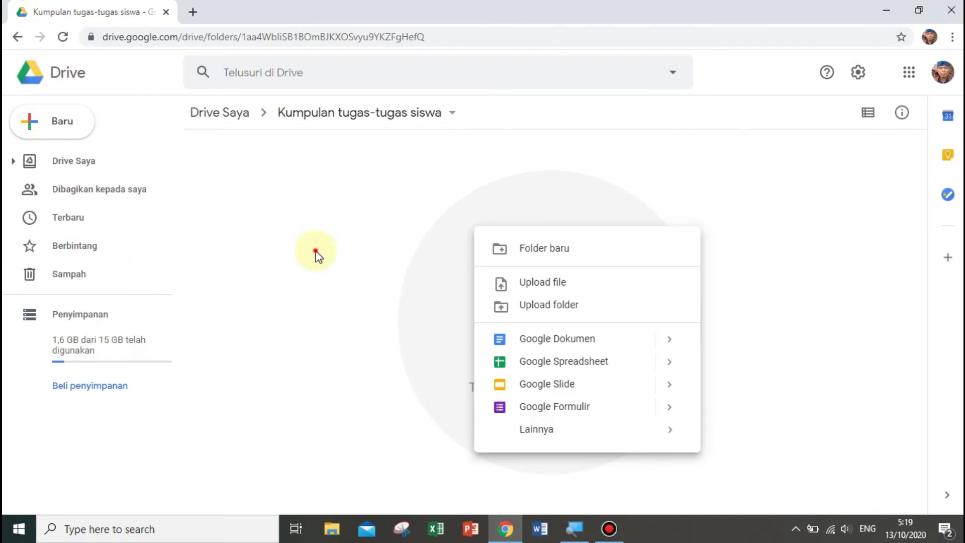
left_click(317, 252)
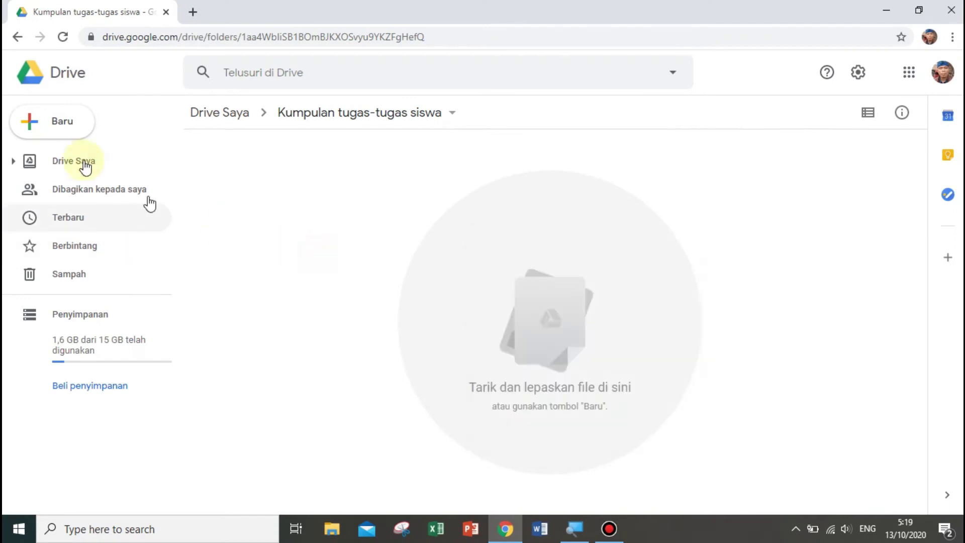
left_click(61, 123)
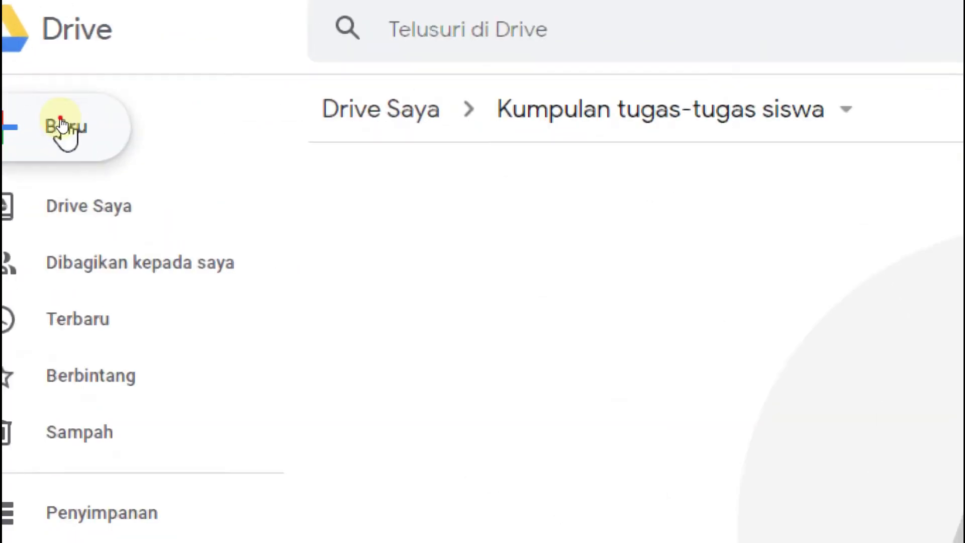
left_click(64, 129)
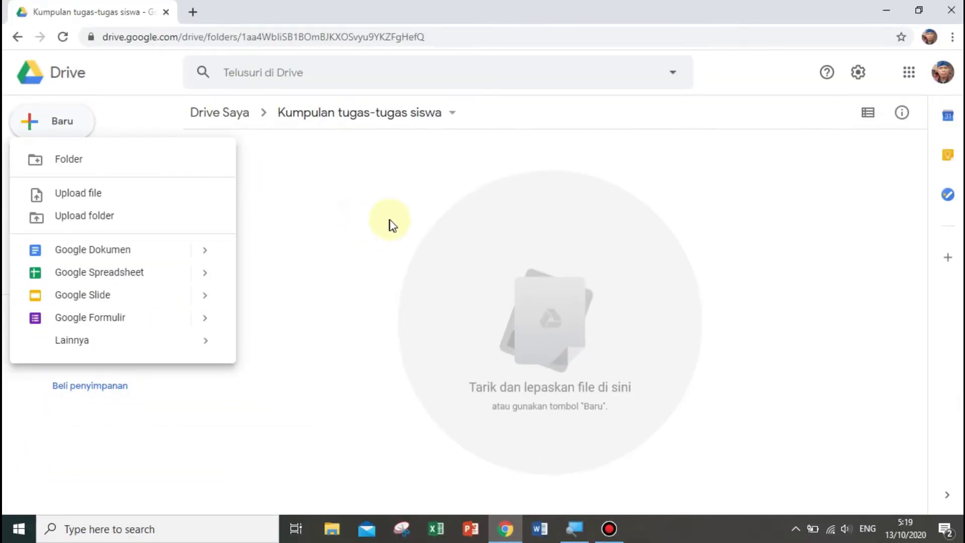
left_click(390, 223)
right_click(389, 223)
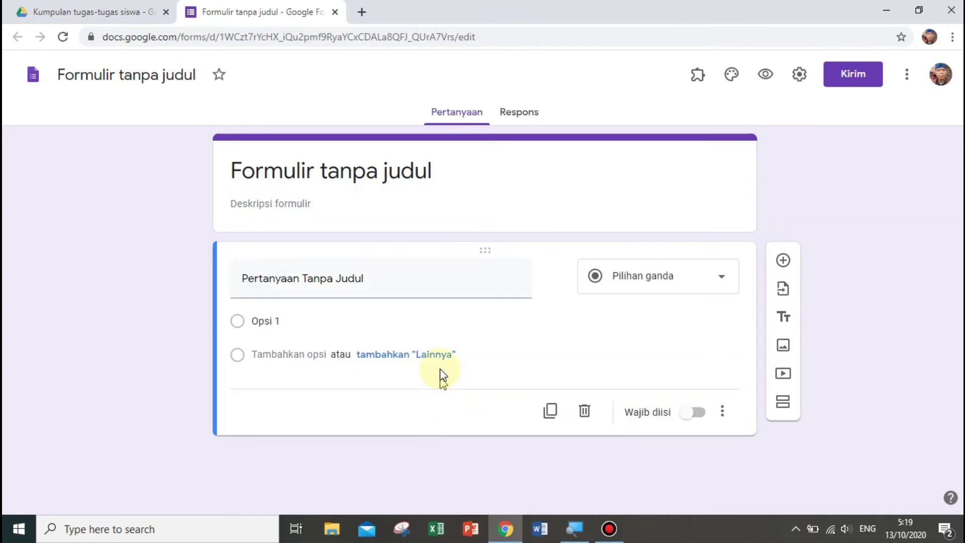
Step: Replace the new blank form's default title with 'Tugas Matematika 1'
left_click(385, 170)
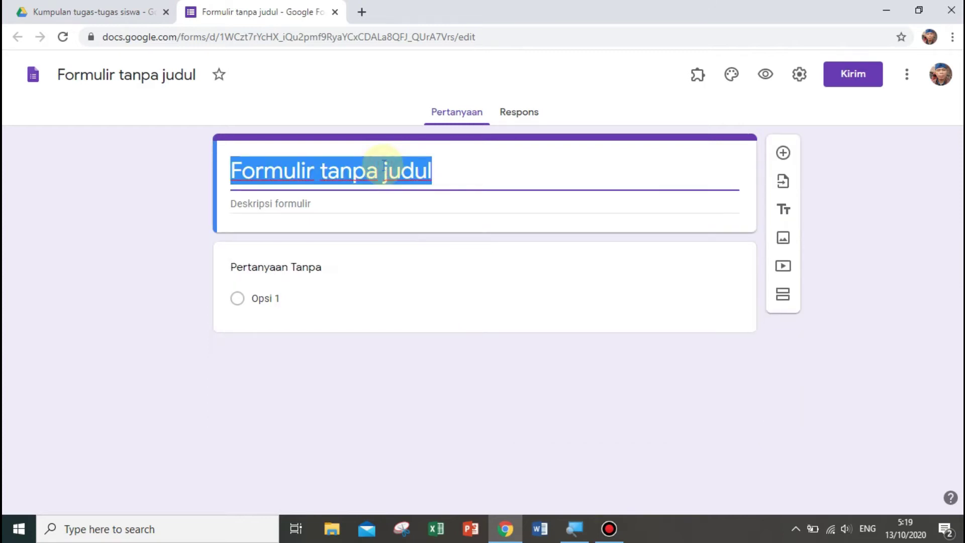
type("LK")
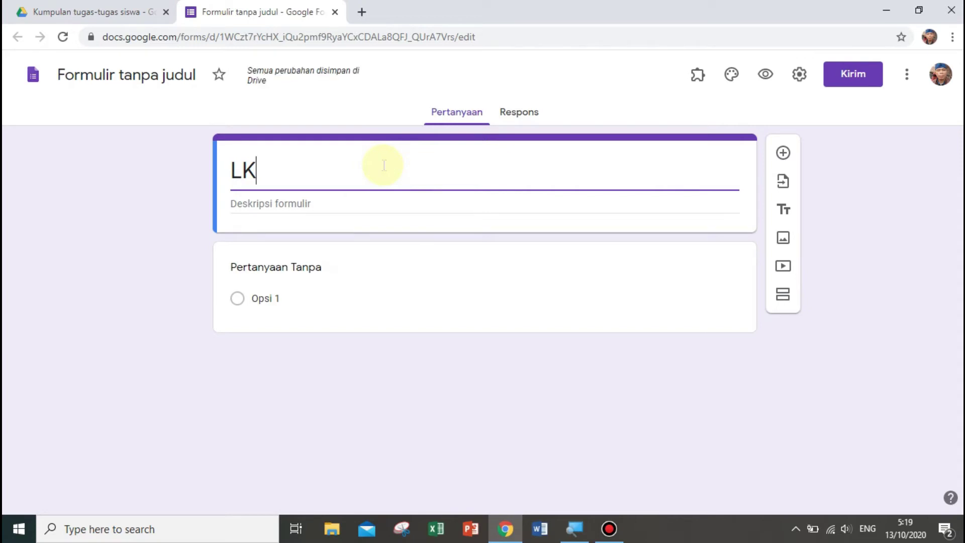
type("=")
key("BackSpace")
key("BackSpace")
key("BackSpace")
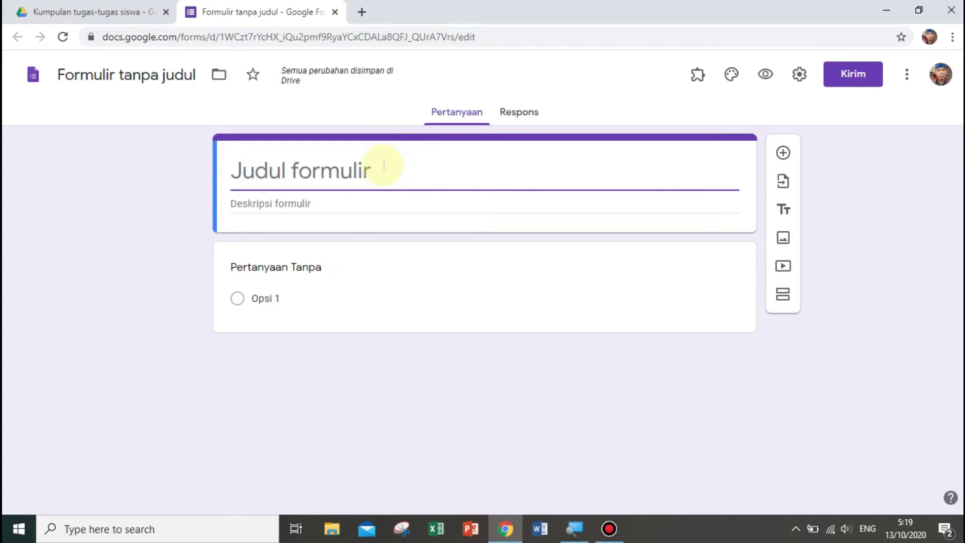
type("K")
key("BackSpace")
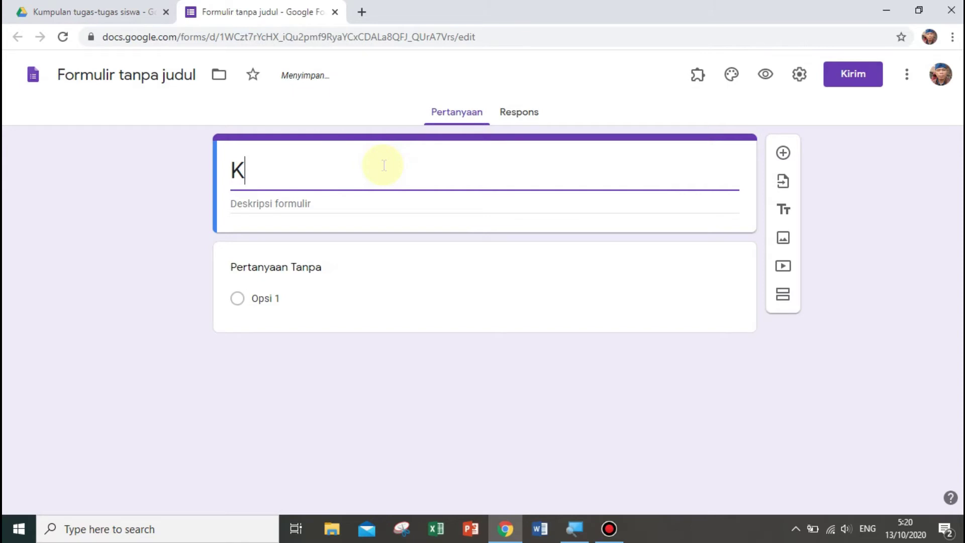
type("Tugas Matematika 1")
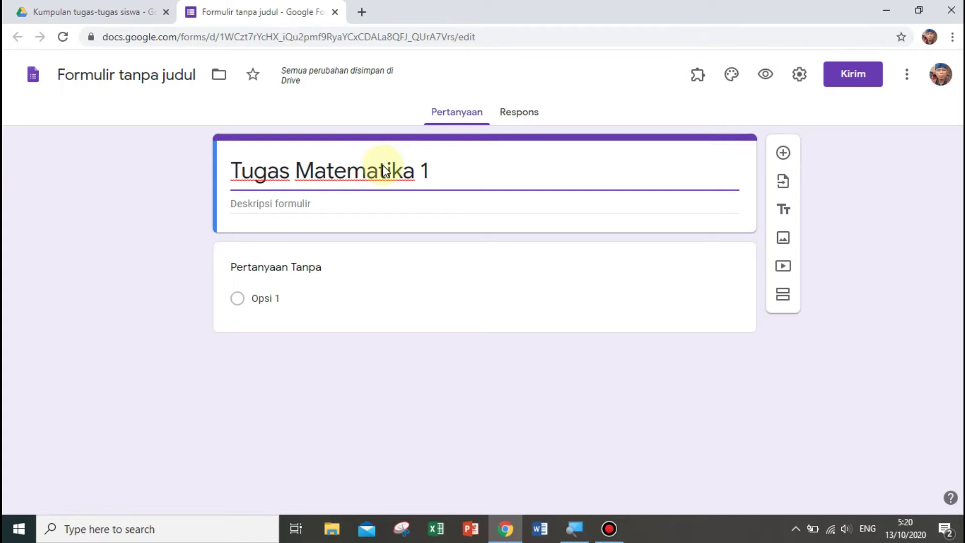
key("BackSpace")
key("BackSpace")
key("BackSpace")
key("BackSpace")
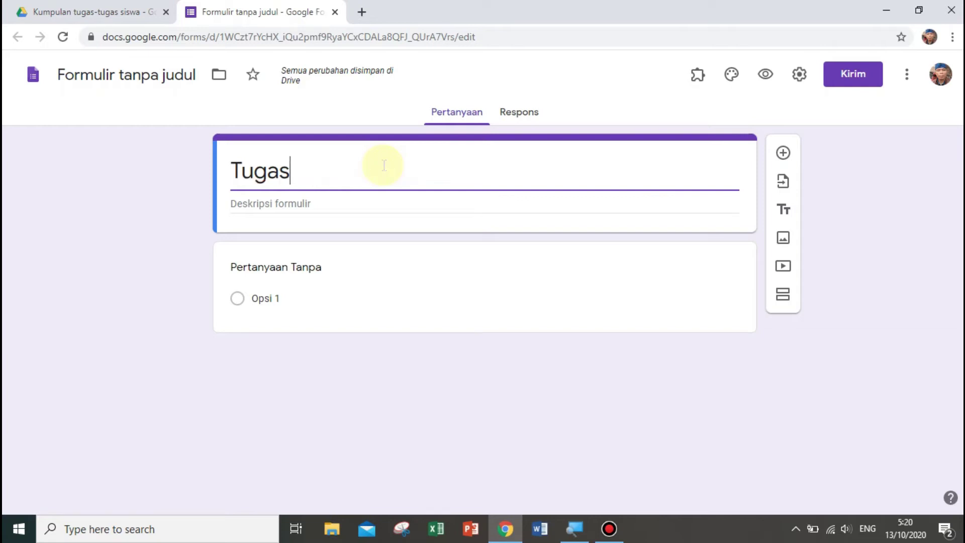
key("BackSpace")
key("BackSpace")
key("BackSpace")
type("LK ")
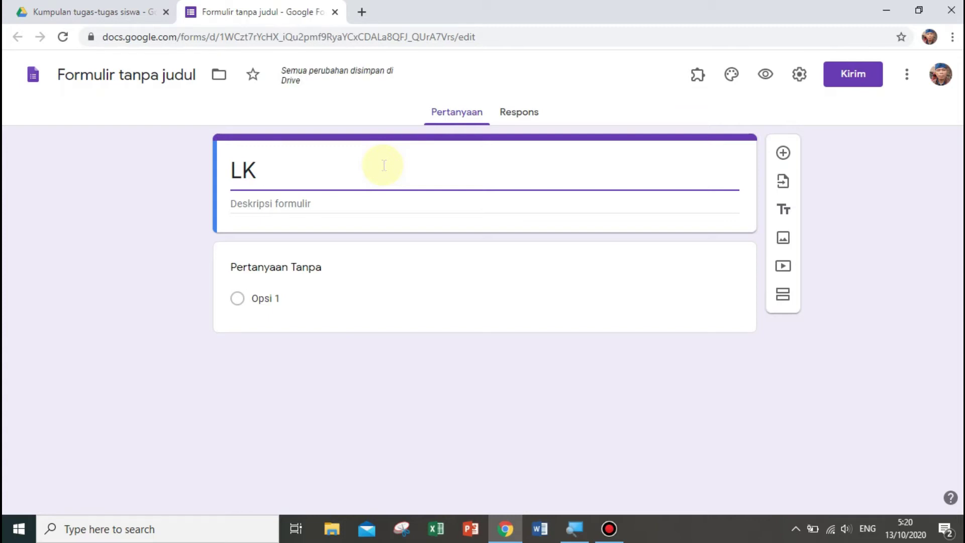
type("Matematika")
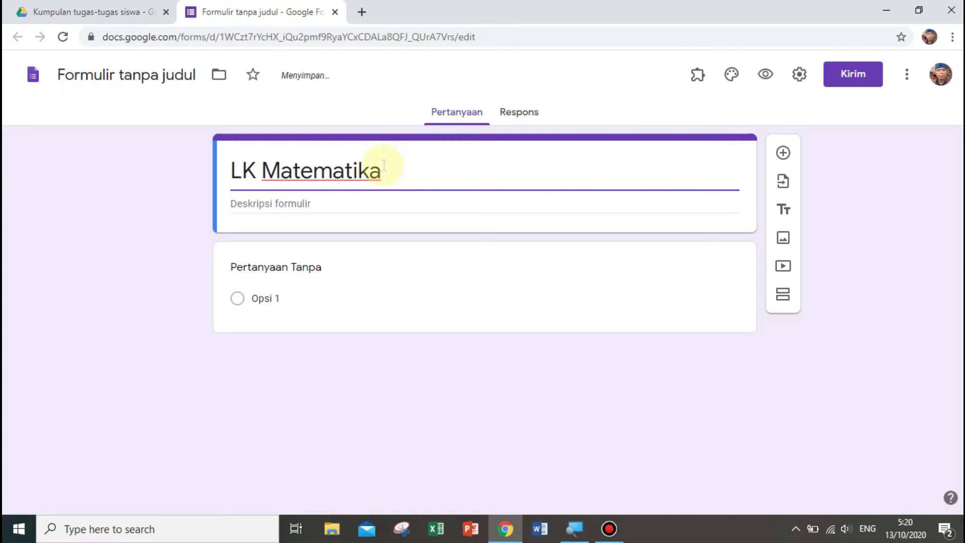
key("BackSpace")
key("BackSpace")
key("BackSpace")
key("BackSpace")
key("BackSpace")
type("T")
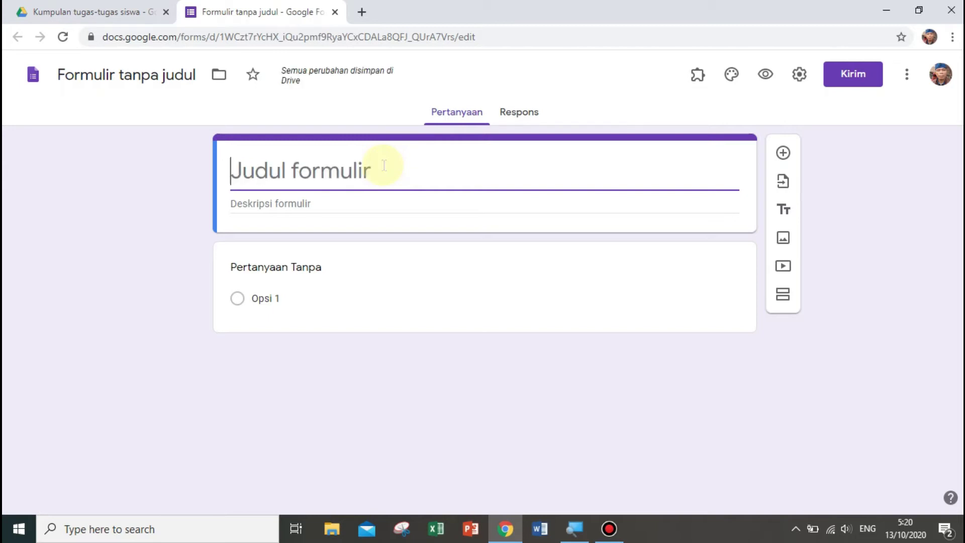
type("ugas Matematika 1")
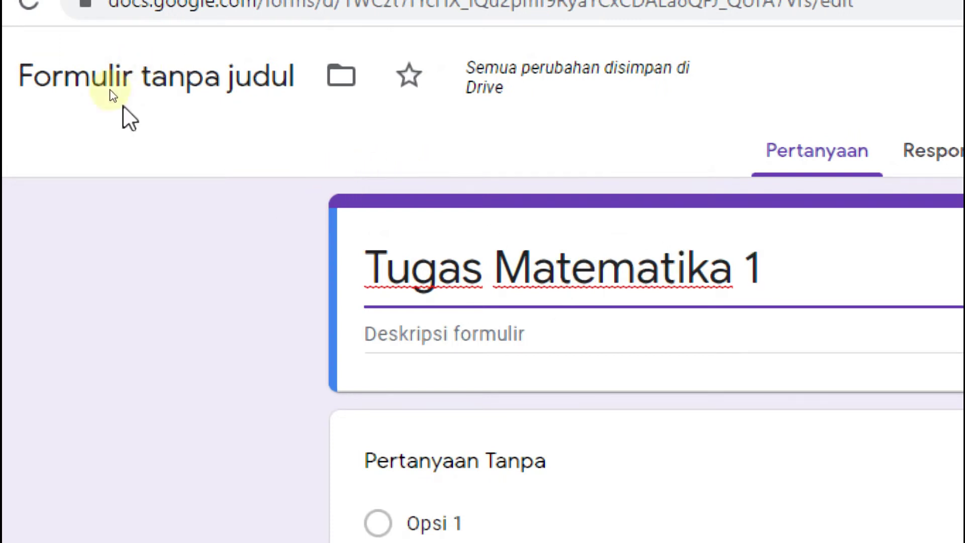
Step: Rename the form file to 'Tugas Matematika 1' so it matches the form title
left_click(151, 76)
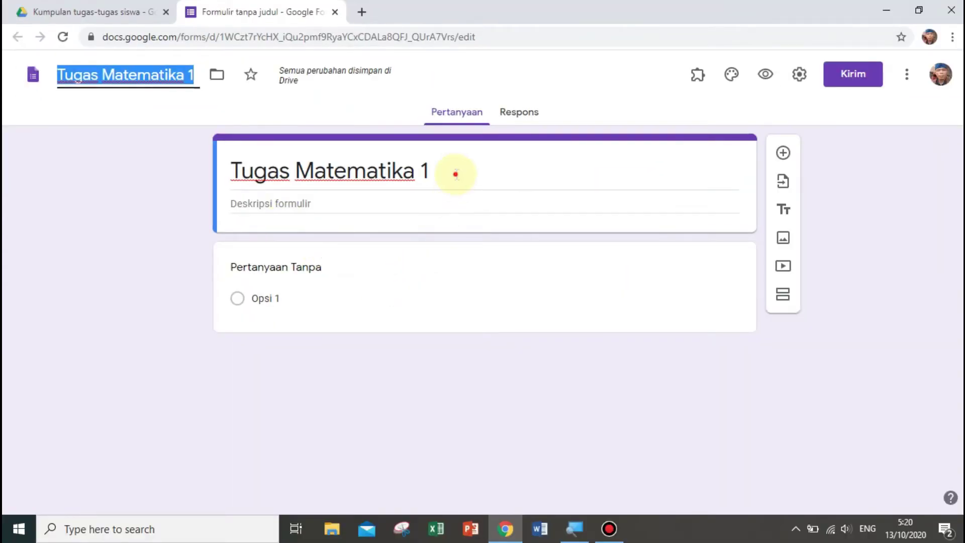
left_click(456, 174)
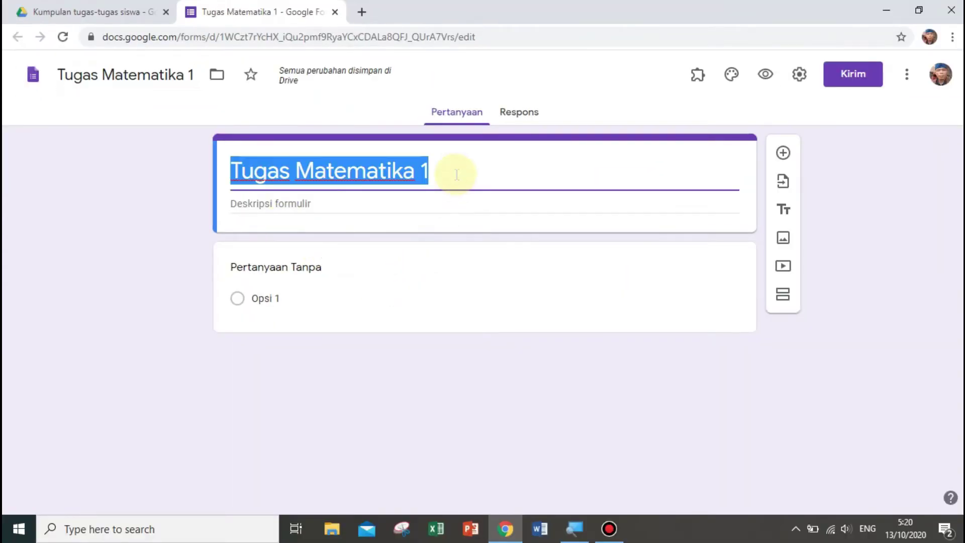
left_click(317, 203)
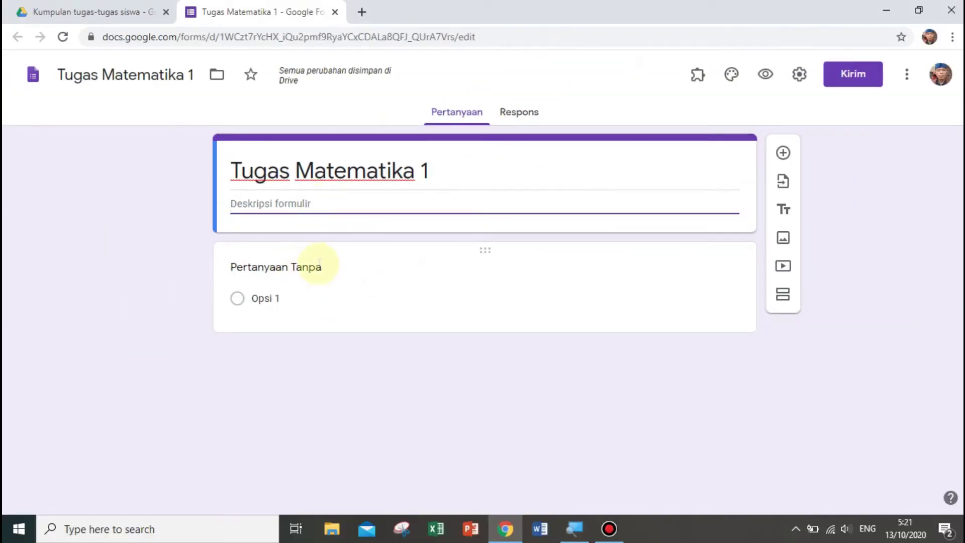
Step: Add short-answer 'Nama', number-only 'Nomor absen', and a new 'Kelas' question
left_click(317, 266)
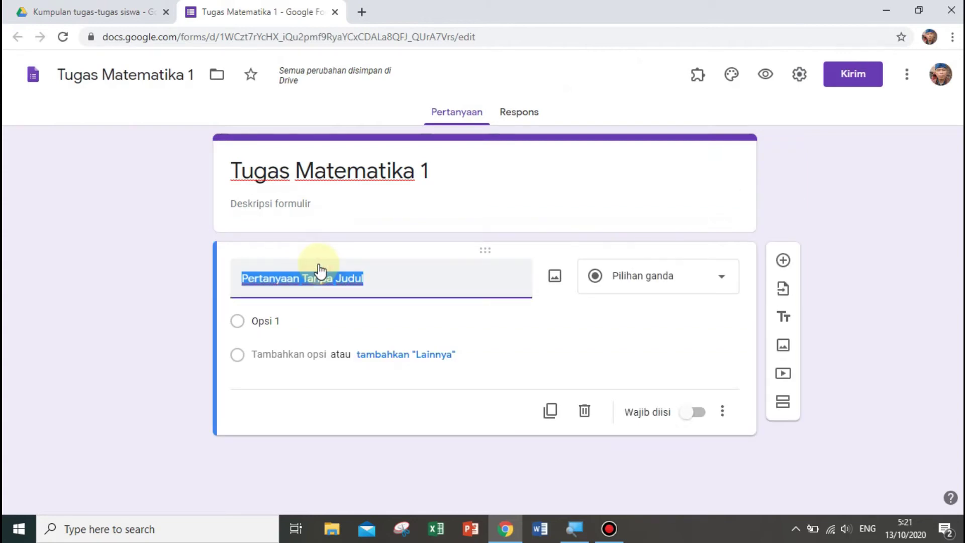
type("Nama")
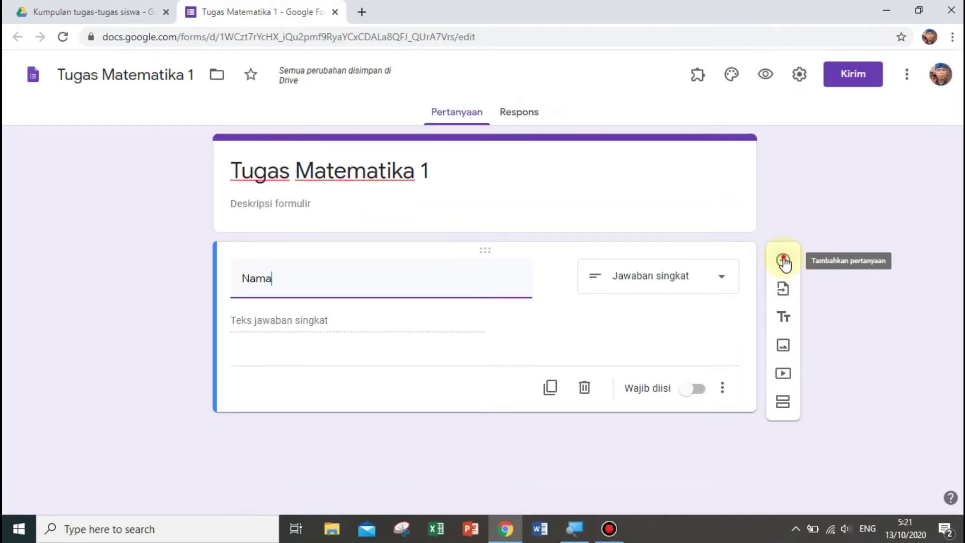
left_click(783, 261)
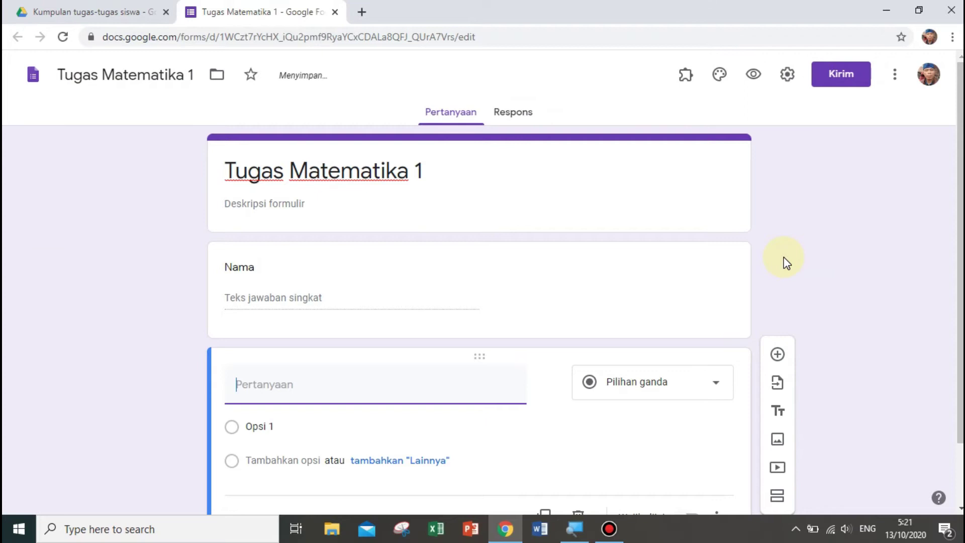
type("Nomor absen")
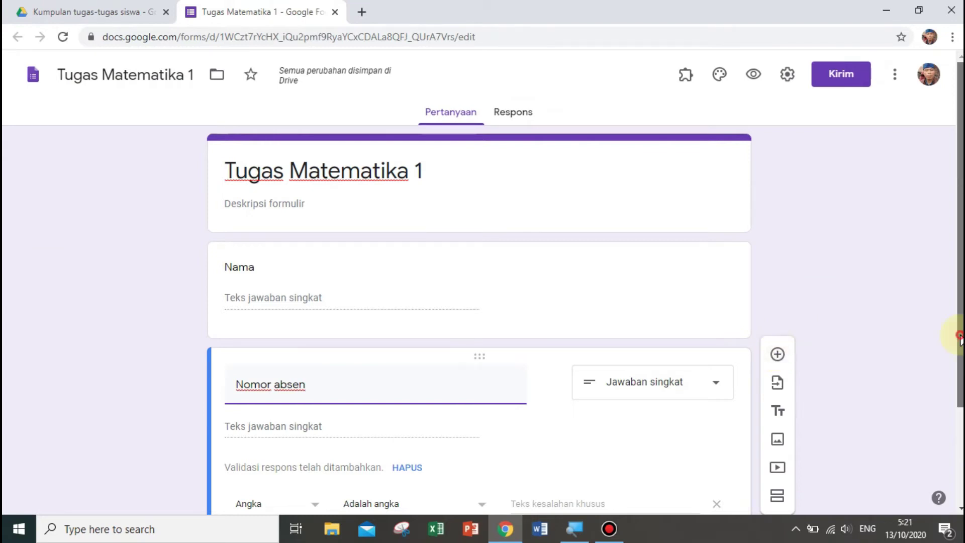
left_click_drag(959, 332, 958, 423)
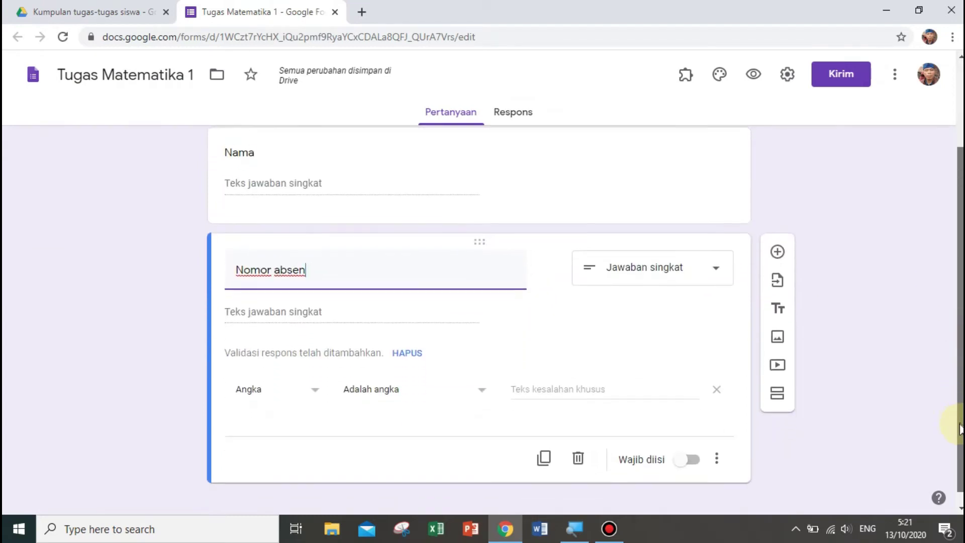
left_click(778, 249)
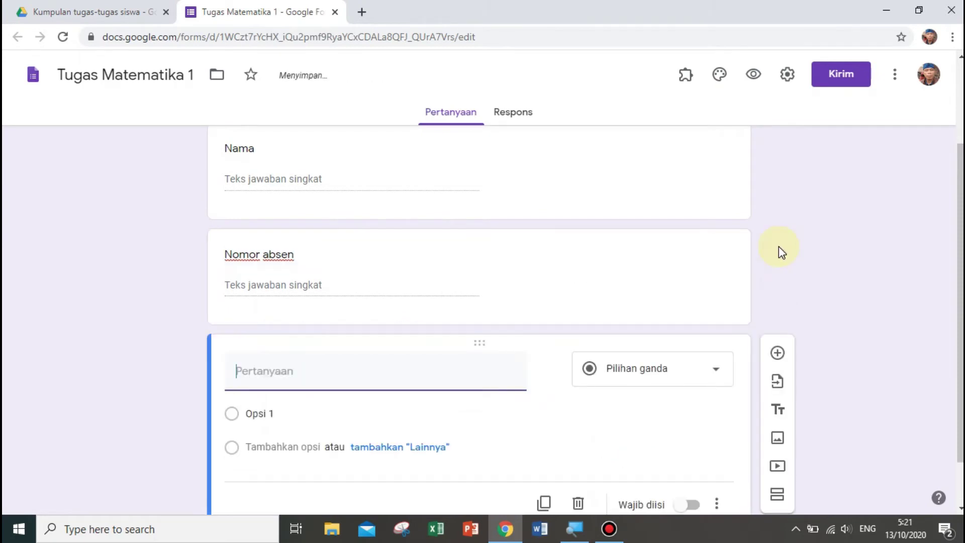
type("Kelas")
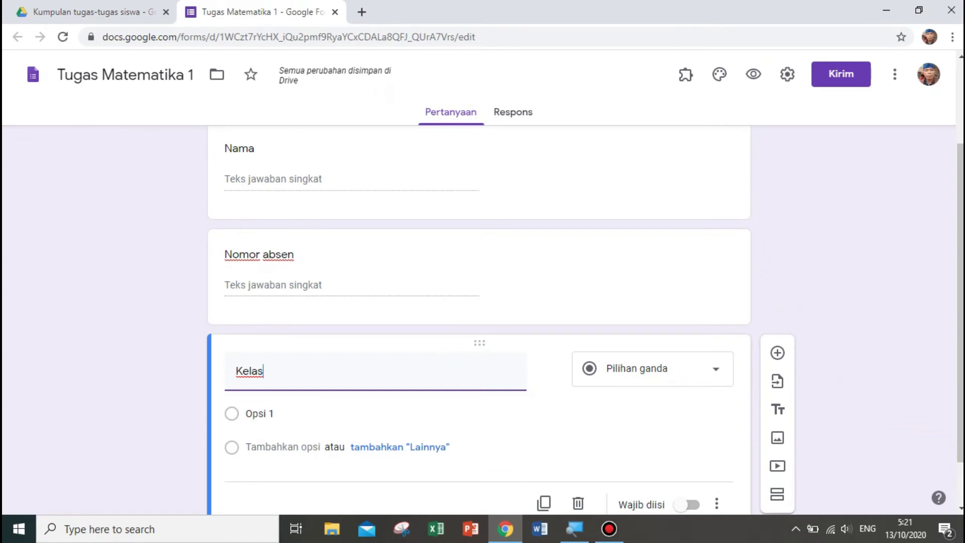
scroll(482, 301, "down", 1)
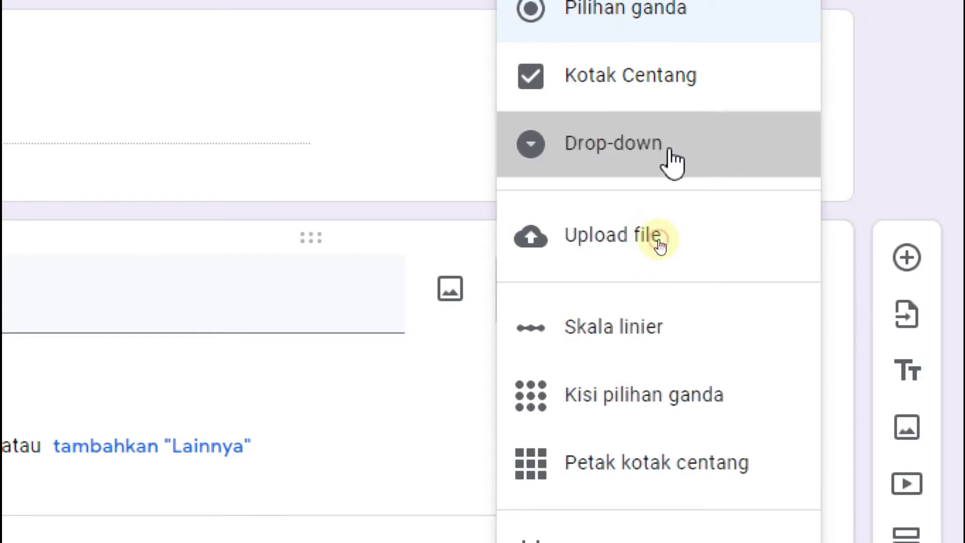
Step: Turn Kelas into a drop-down with options 7a, 7b, 7c and 7d
left_click(673, 158)
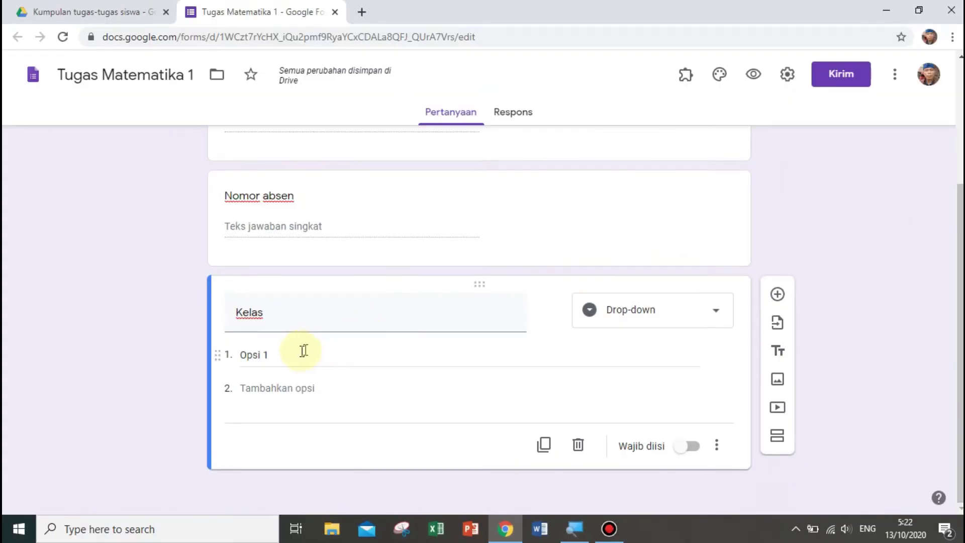
left_click(304, 353)
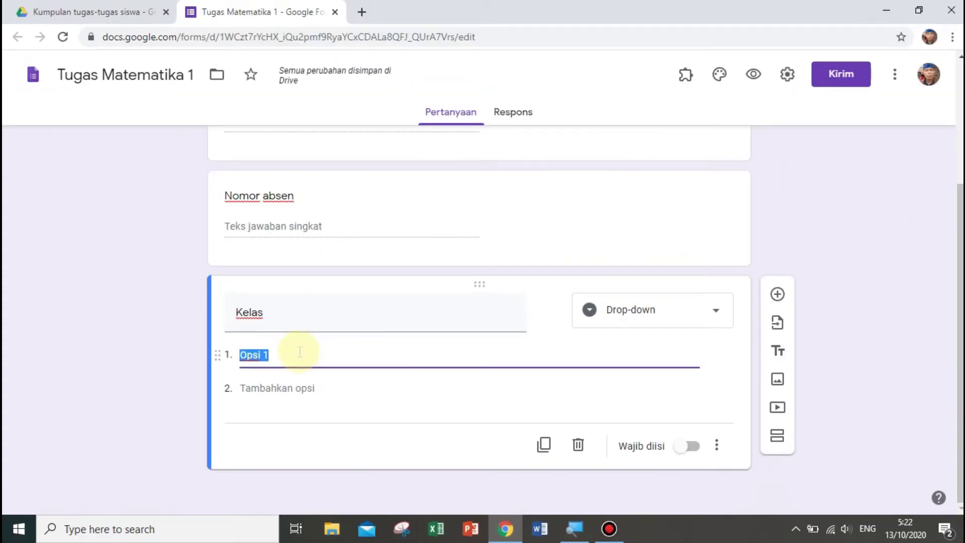
type("7a")
key("Return")
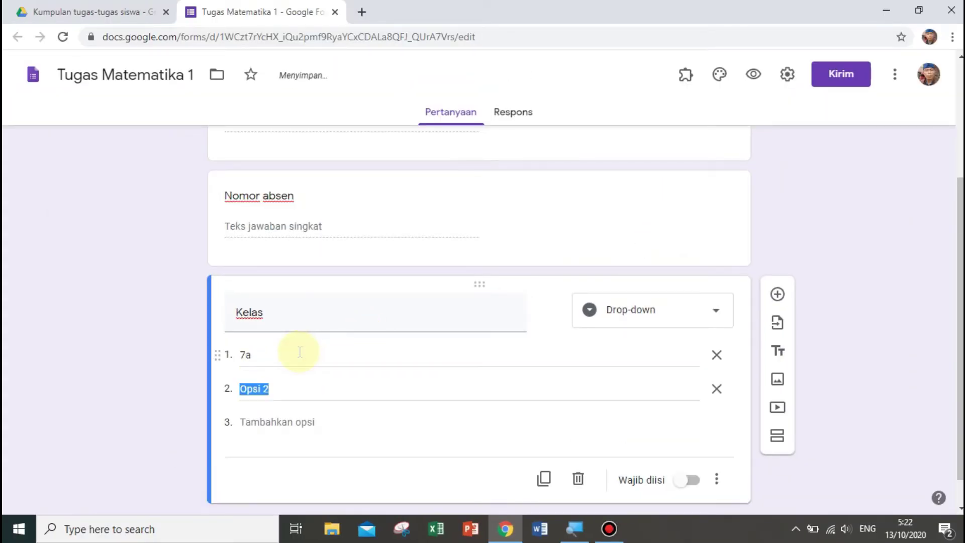
type("7b")
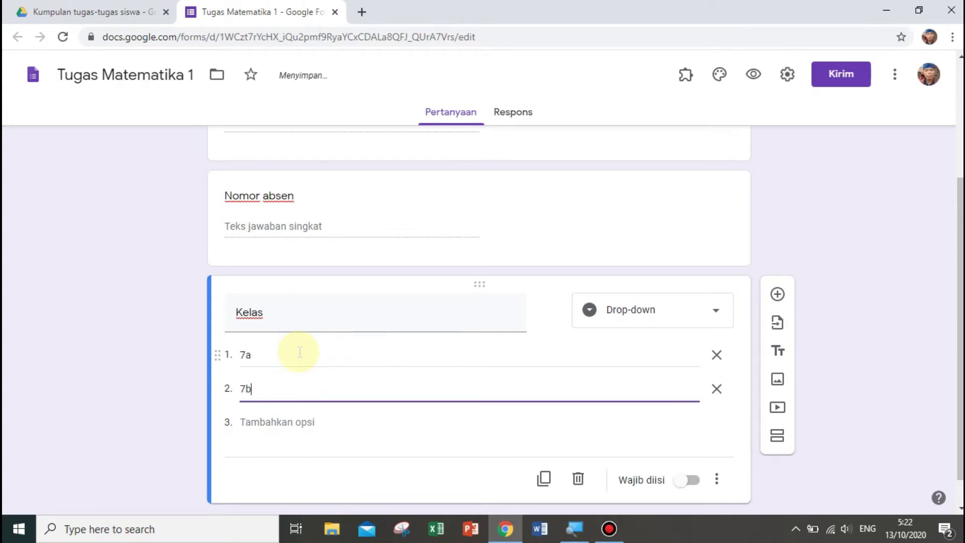
key("Return")
type("7c")
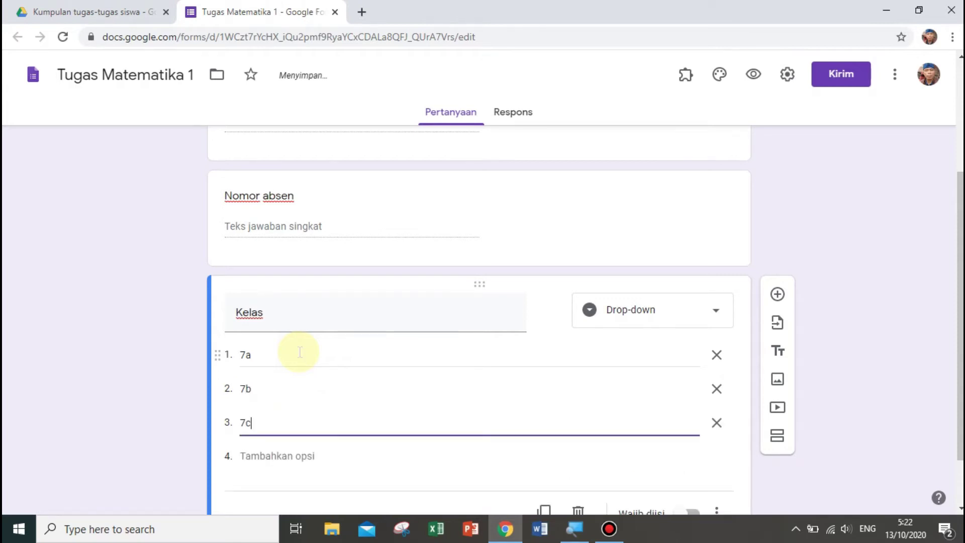
key("Return")
type("d")
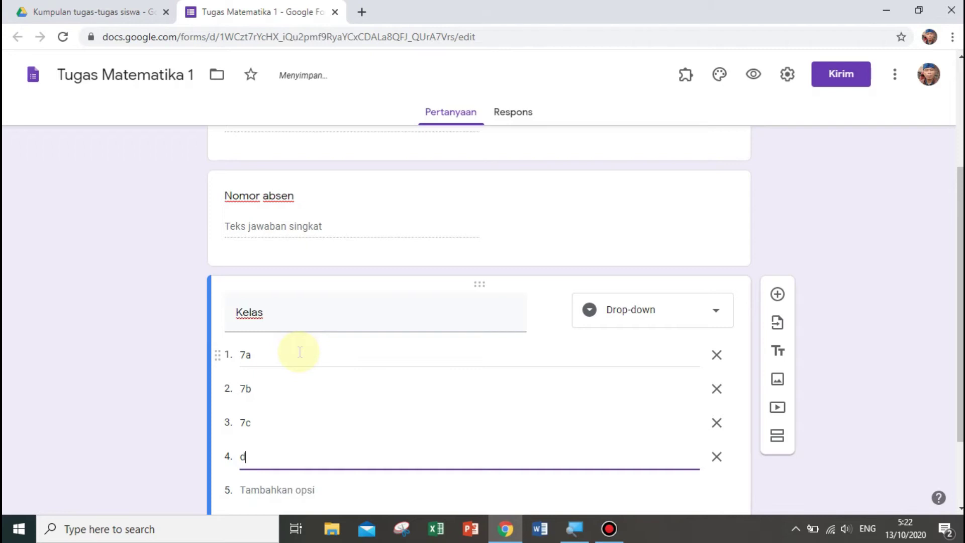
key("BackSpace")
type("7d")
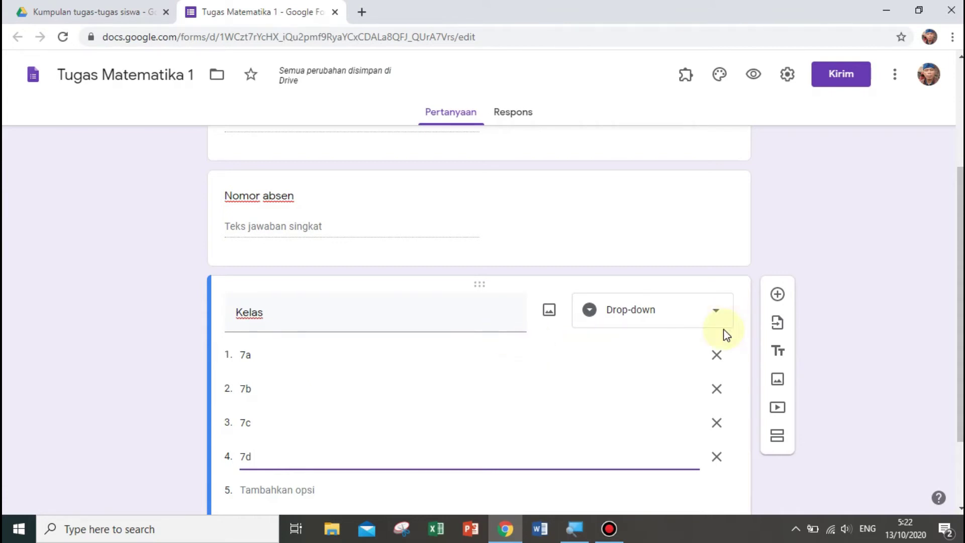
mouse_move(959, 301)
left_mouse_down()
mouse_move(959, 212)
mouse_move(956, 370)
left_mouse_up()
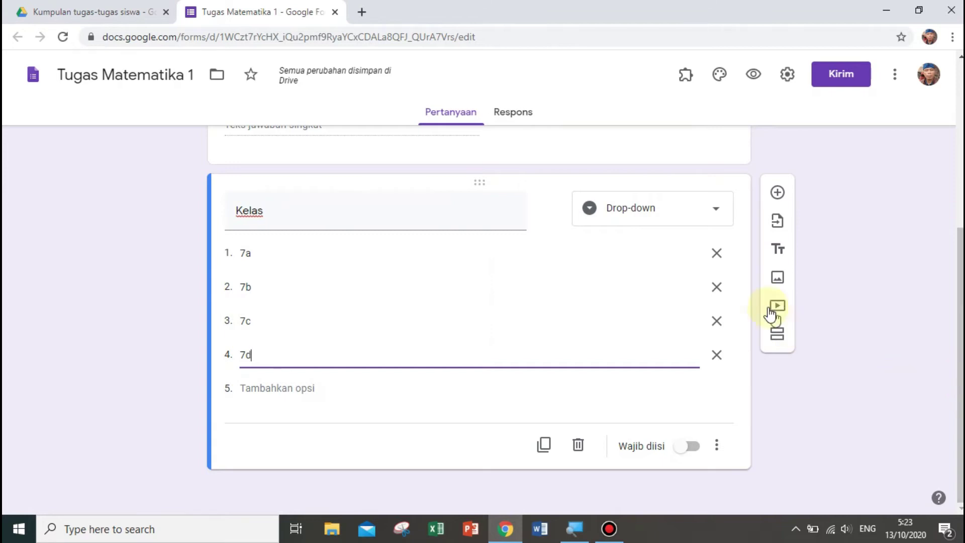
Step: Add a question below Kelas titled 'upload/unggah file'
left_click(778, 192)
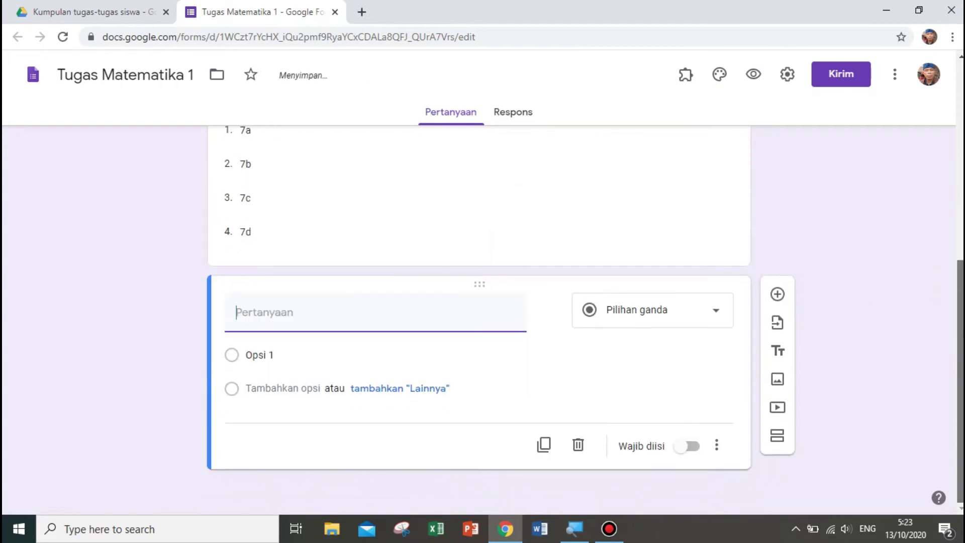
type("upload")
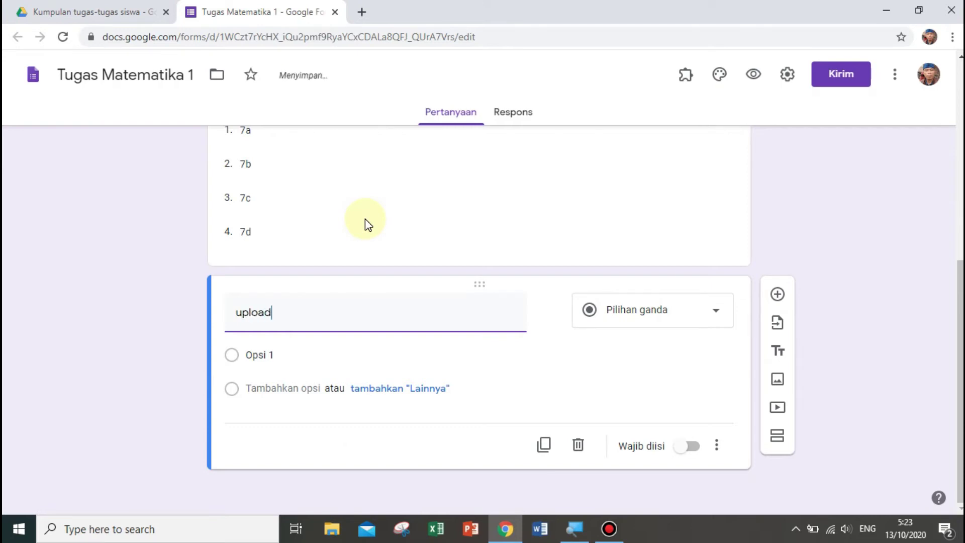
type("/unggah")
type(" file")
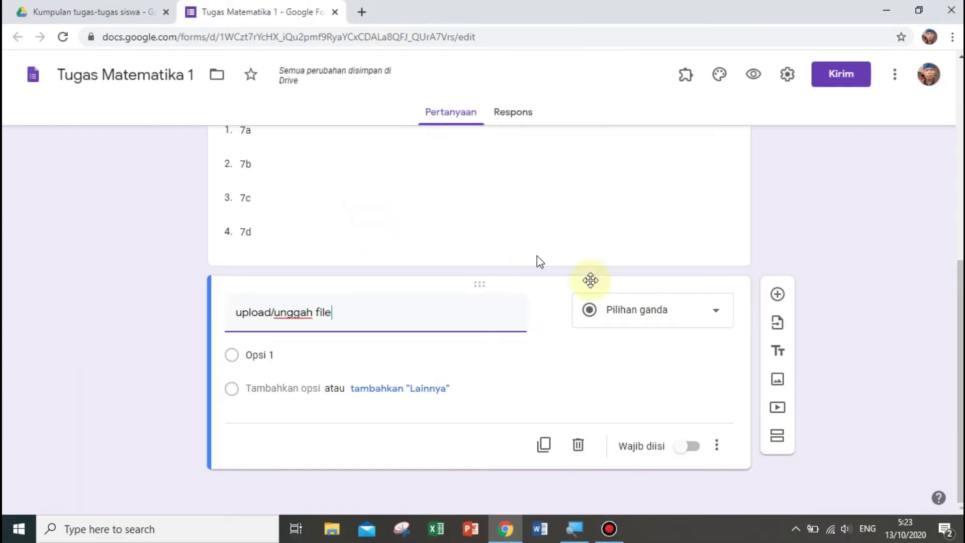
mouse_move(653, 310)
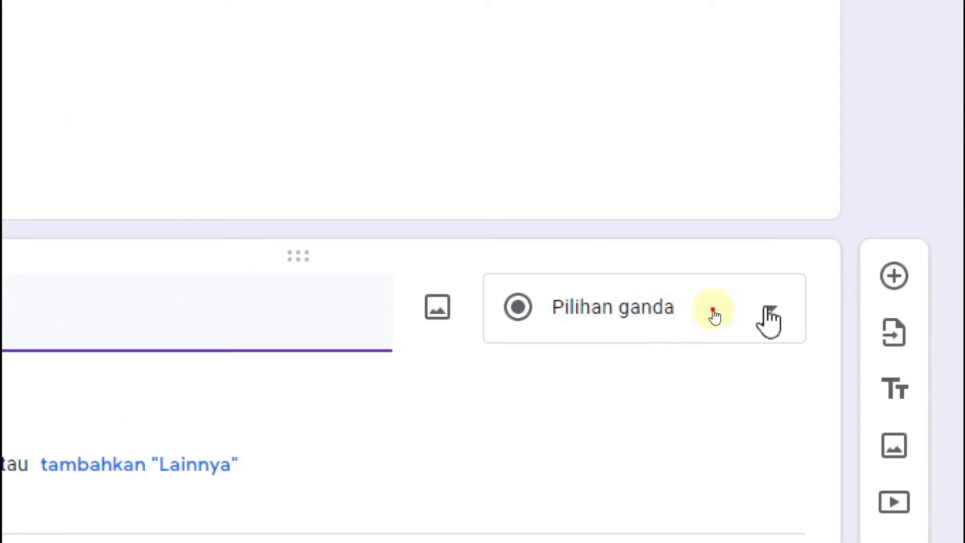
Step: Change the question type to Upload file and accept the Drive upload notice
left_click(720, 313)
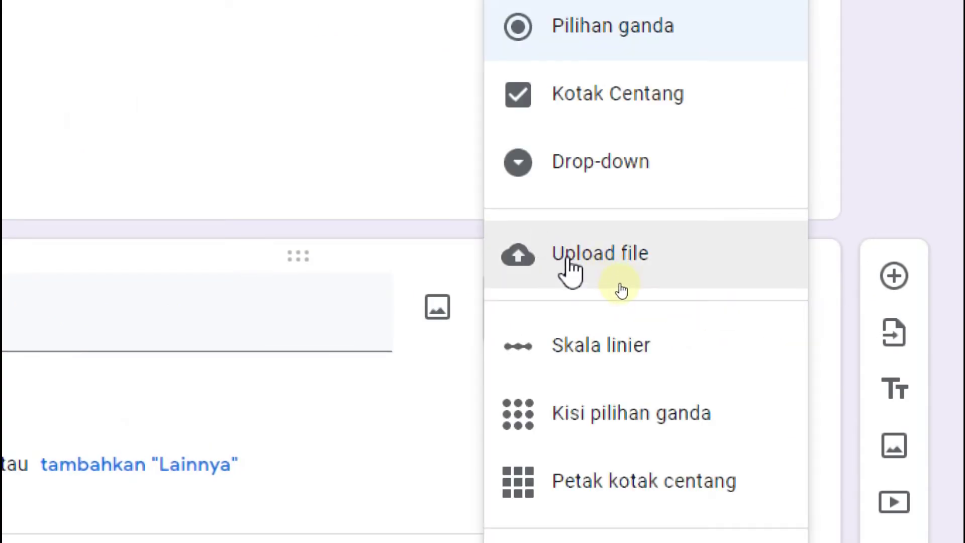
left_click(635, 284)
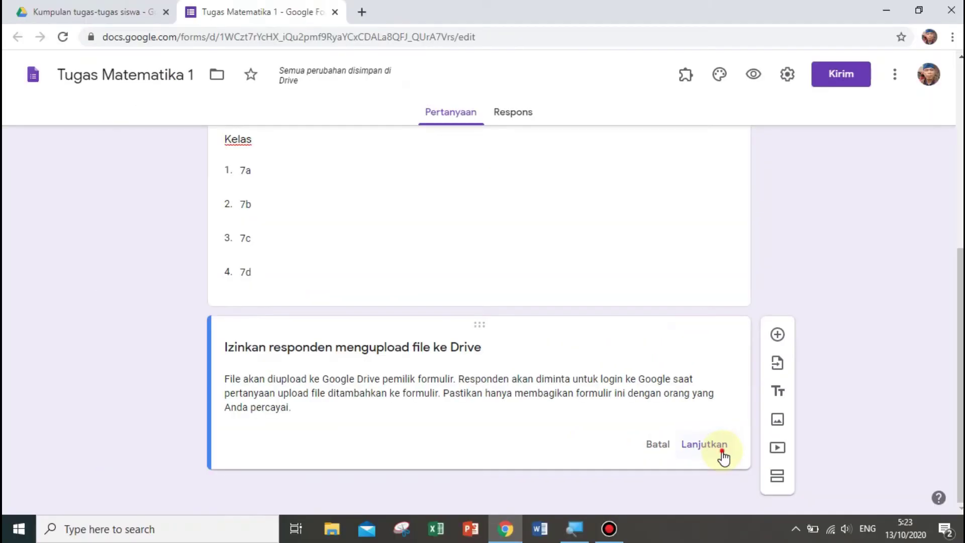
left_click(722, 451)
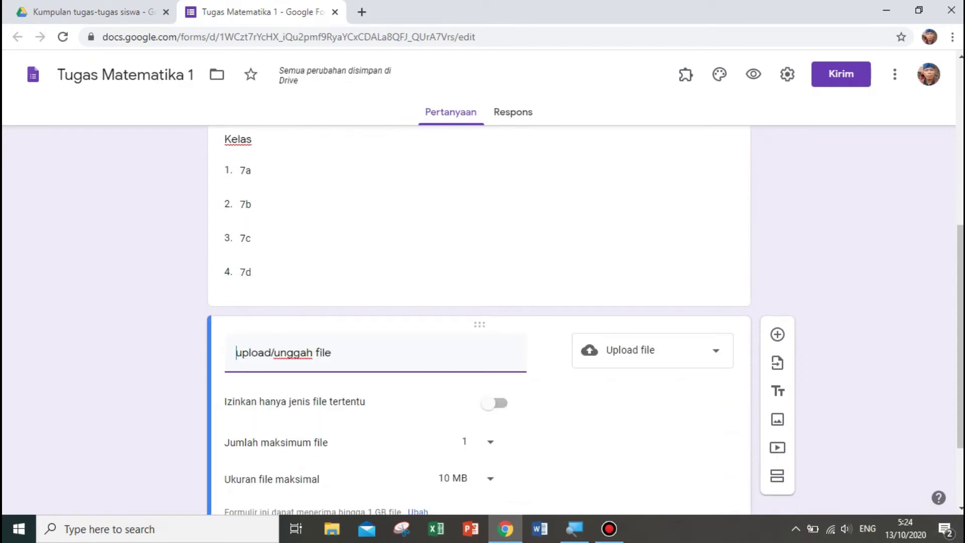
scroll(558, 339, "down", 2)
scroll(559, 339, "down", 2)
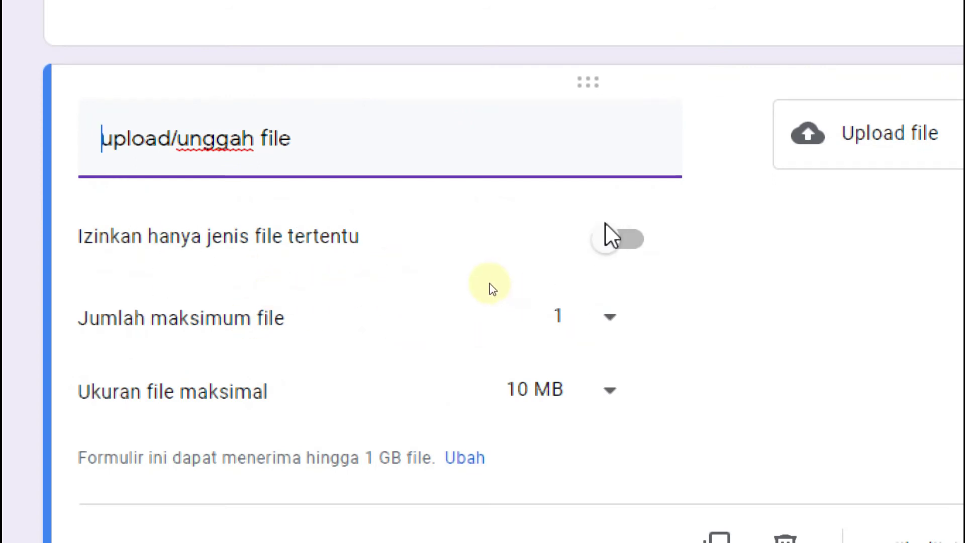
Step: Allow only specific upload types: both Gambar image types and Video
left_click(618, 240)
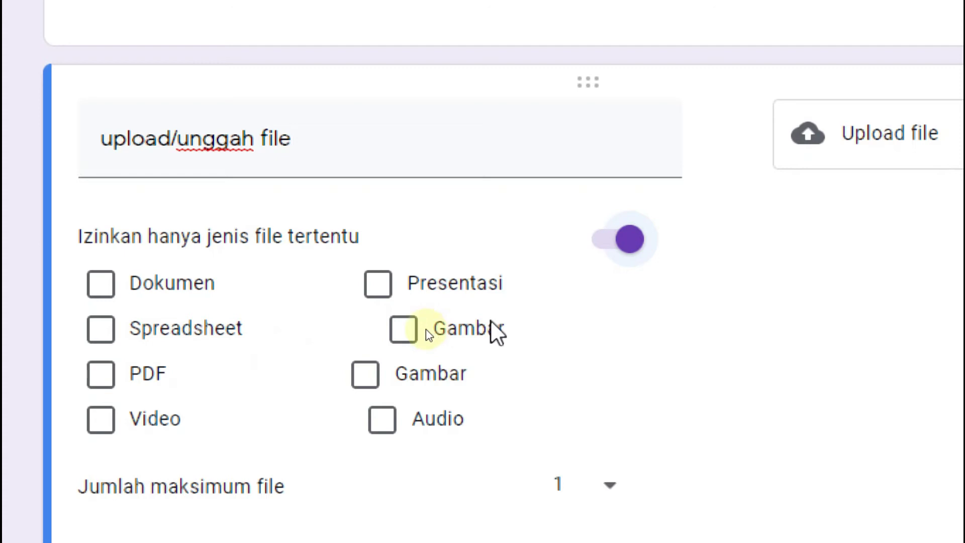
left_click(403, 329)
left_click(366, 373)
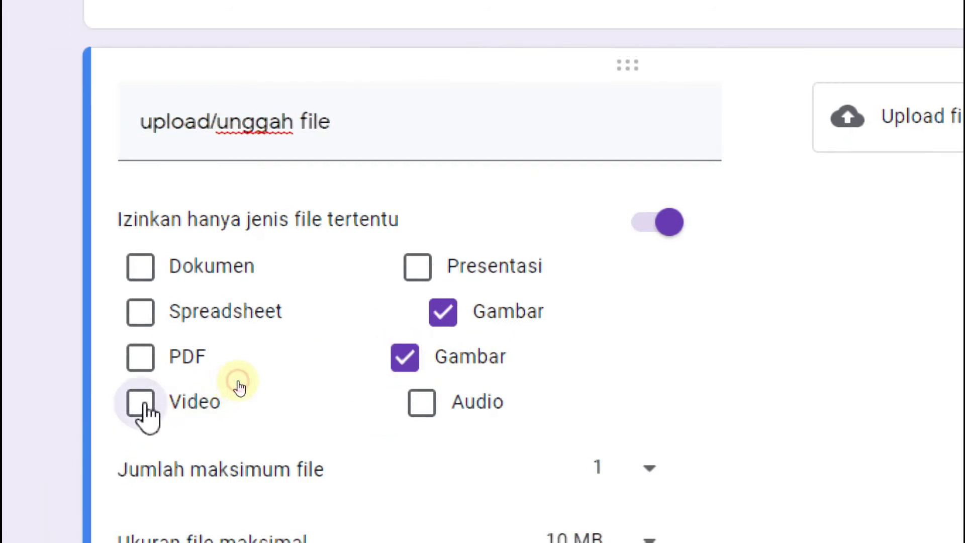
left_click(141, 402)
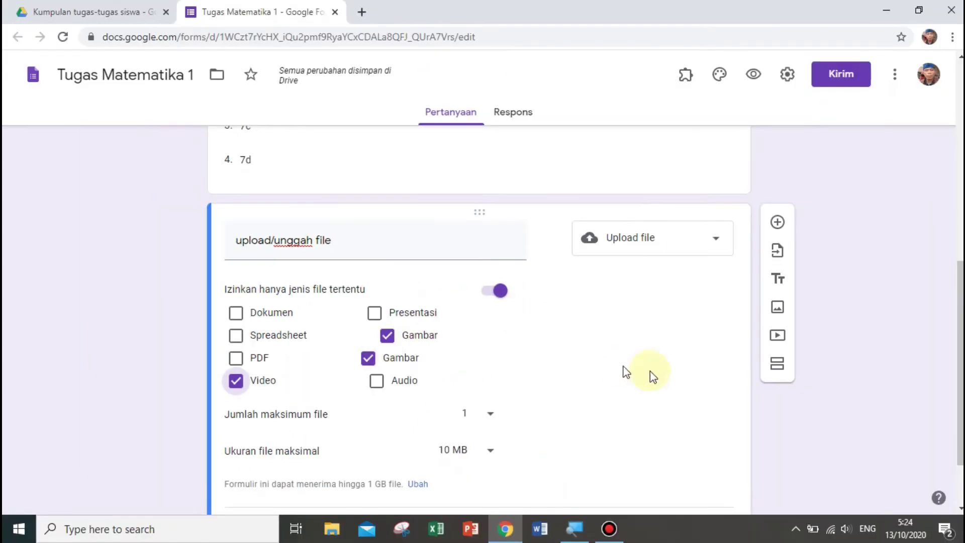
left_click_drag(959, 367, 959, 392)
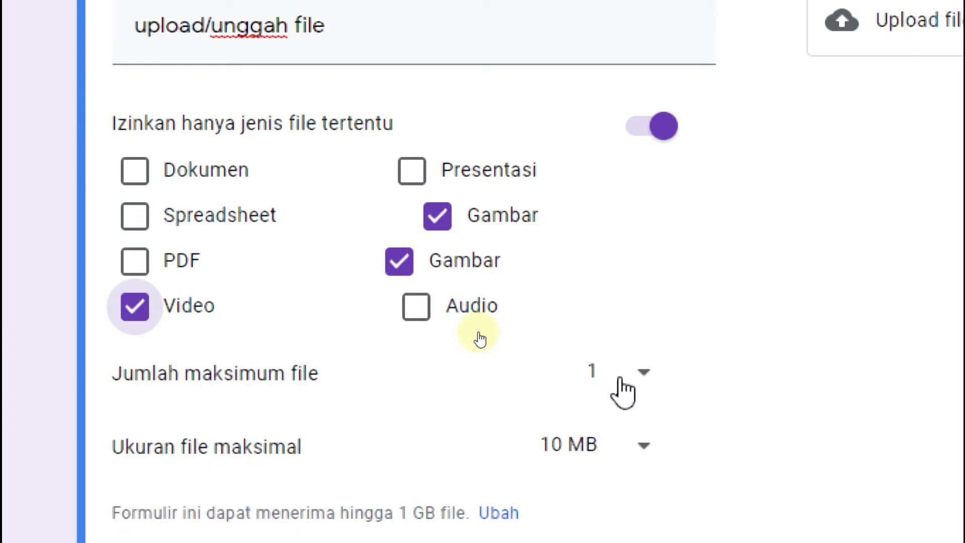
Step: Try 5 and 10 as maximum file count, revert to 1, and set 1 GB maximum size
left_click(648, 373)
scroll(603, 490, "down", 1)
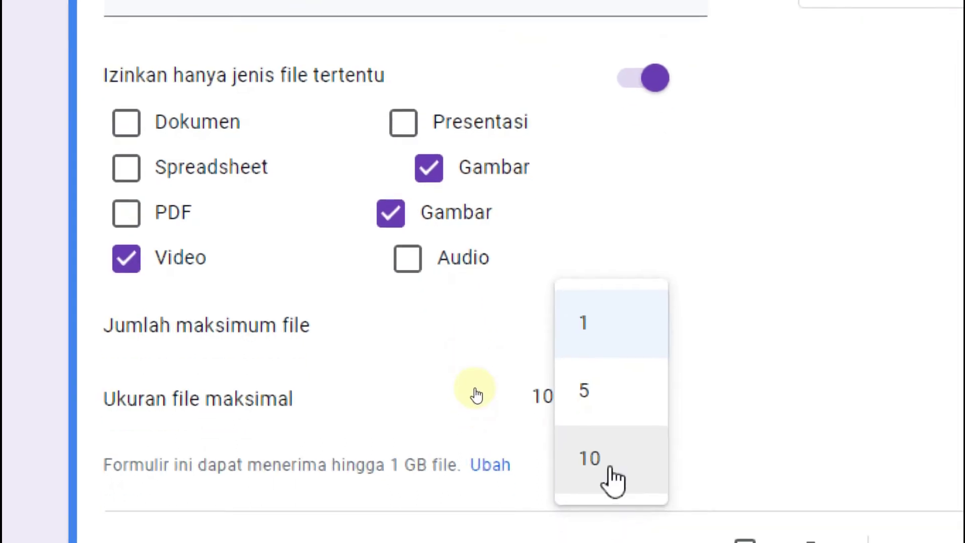
left_click(593, 396)
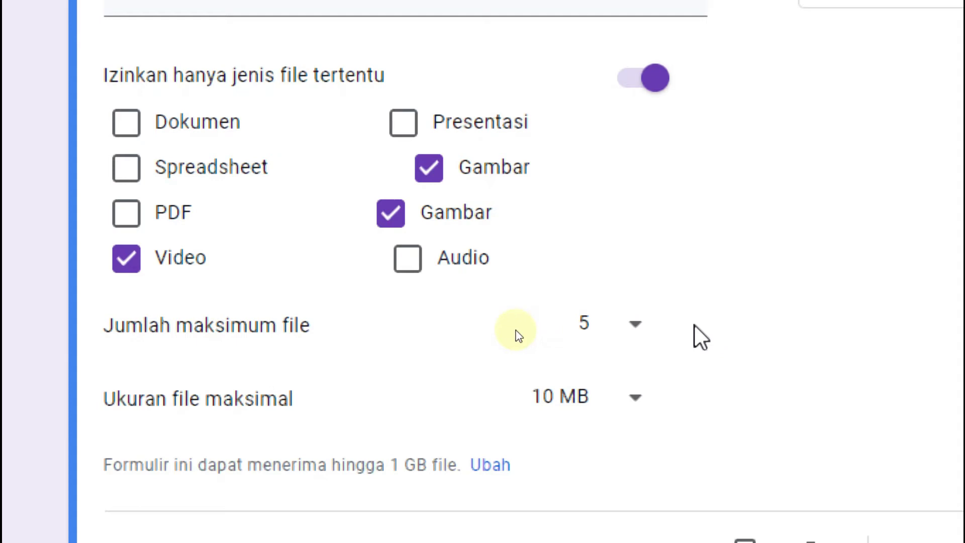
left_click(635, 325)
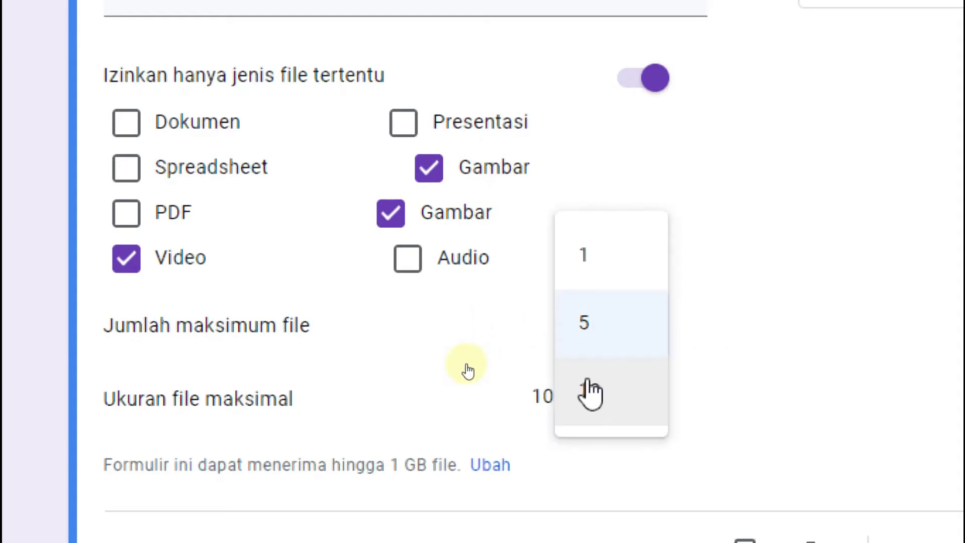
left_click(590, 393)
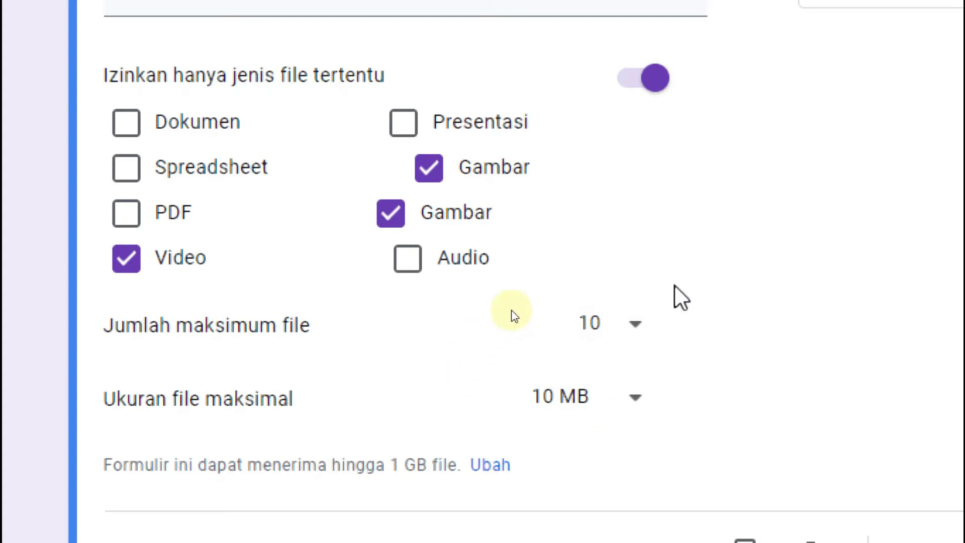
left_click(640, 328)
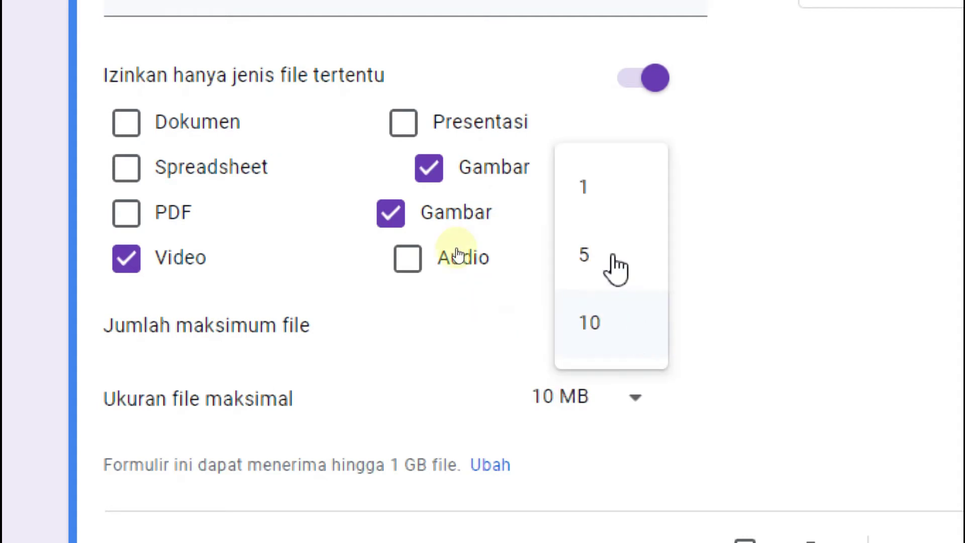
left_click(599, 192)
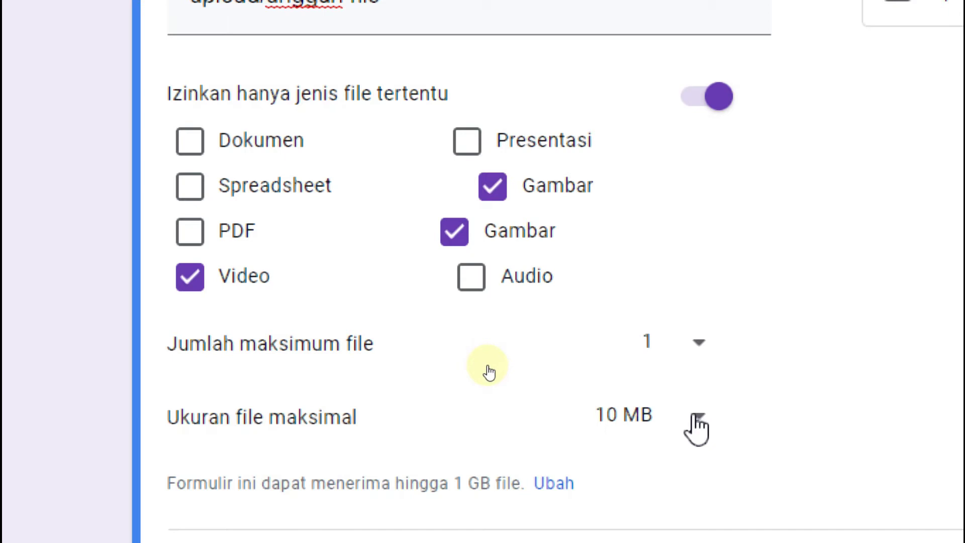
left_click(698, 421)
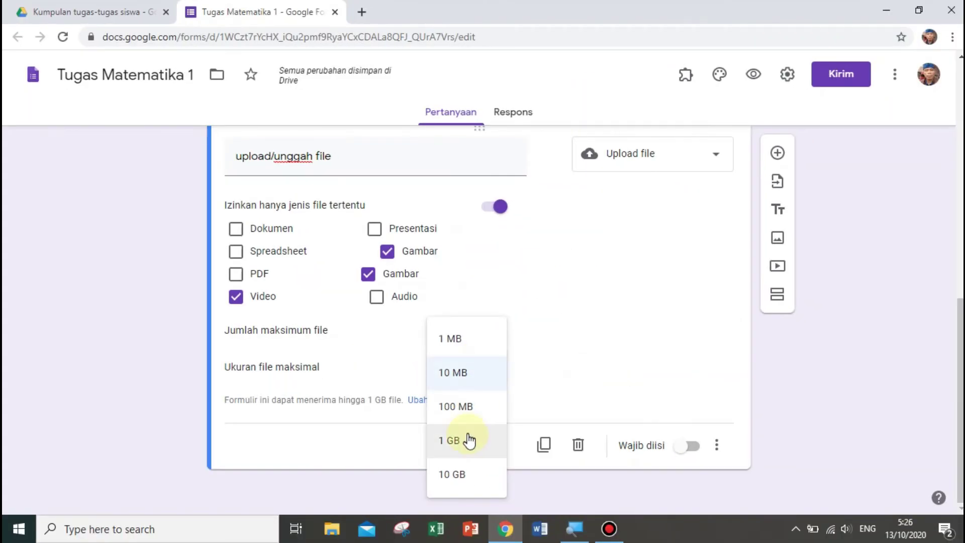
left_click(455, 441)
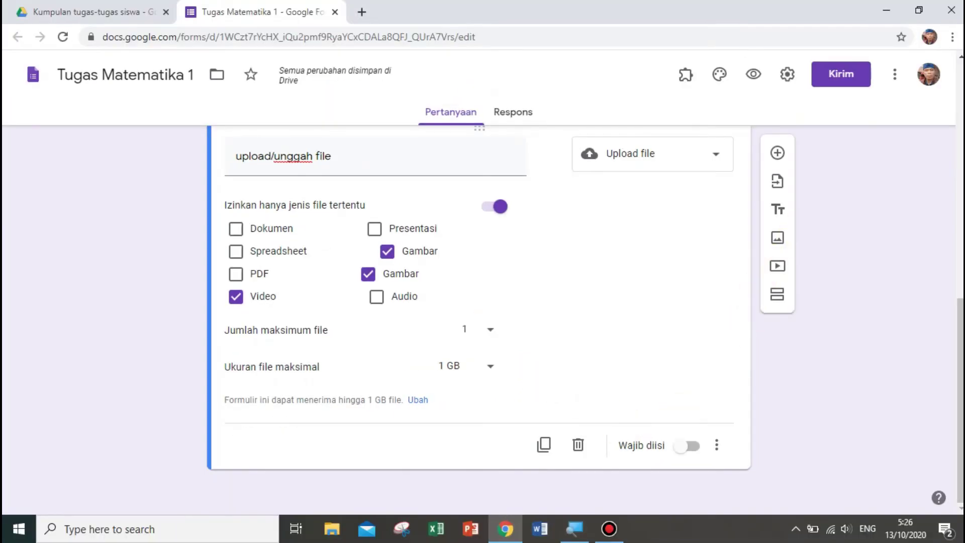
scroll(478, 302, "up", 10)
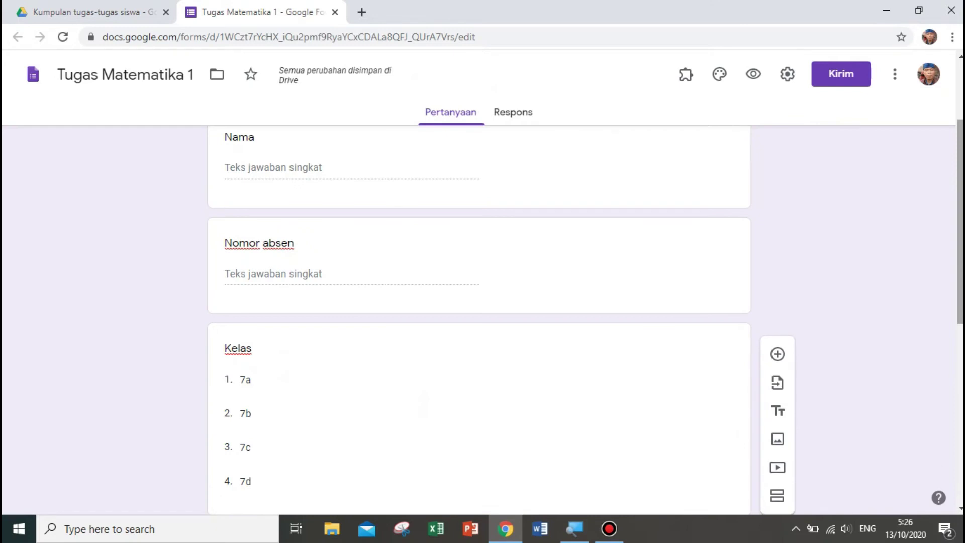
scroll(875, 137, "up", 2)
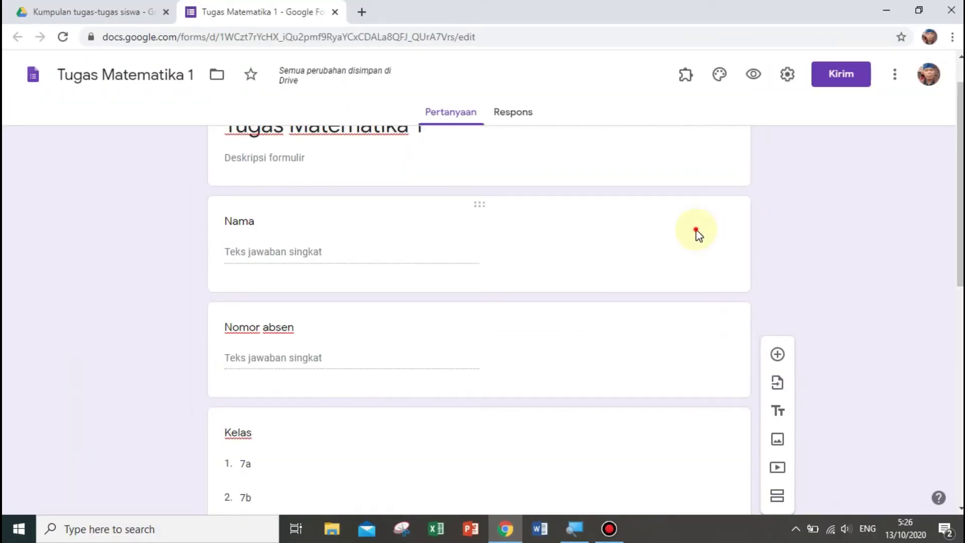
Step: Turn on Wajib diisi for the Nama, Nomor absen and Kelas questions
left_click(696, 234)
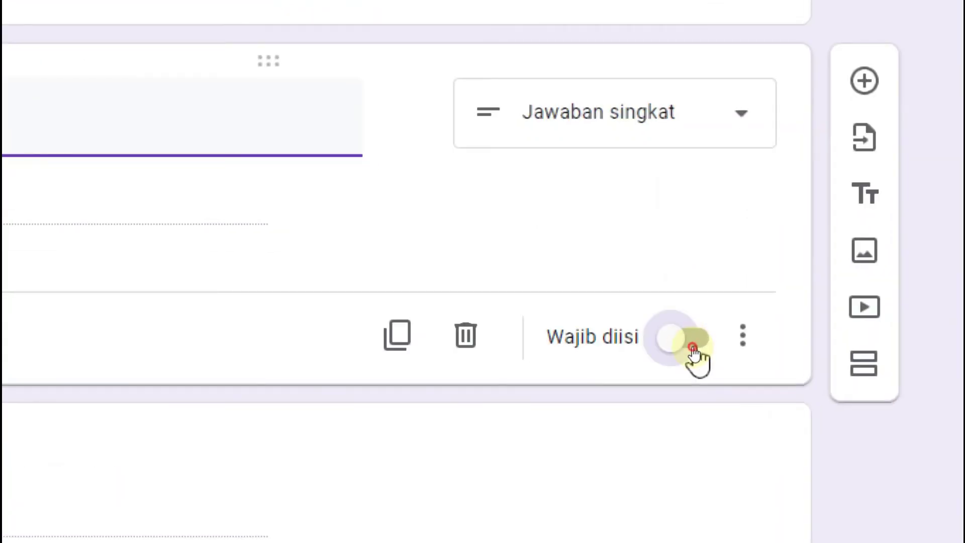
left_click(692, 340)
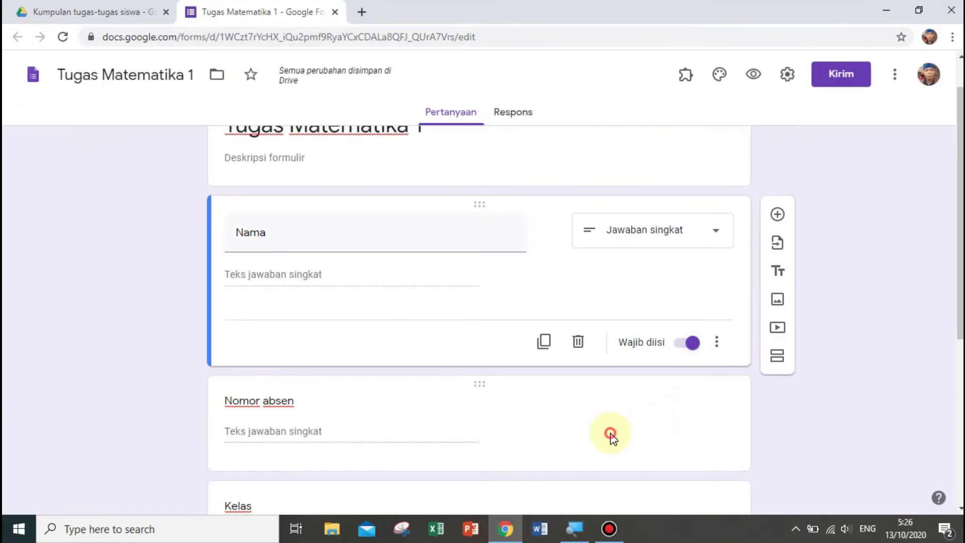
left_click(611, 436)
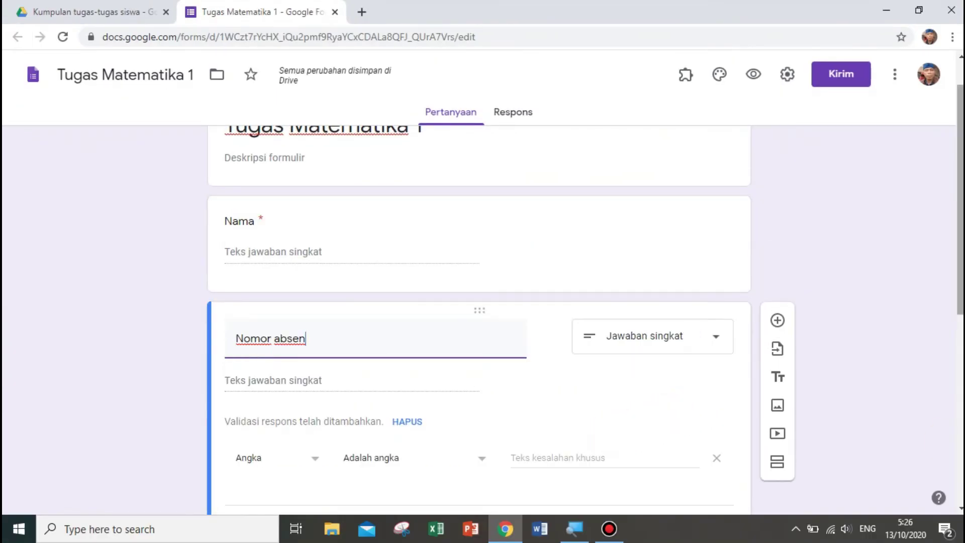
scroll(483, 301, "down", 2)
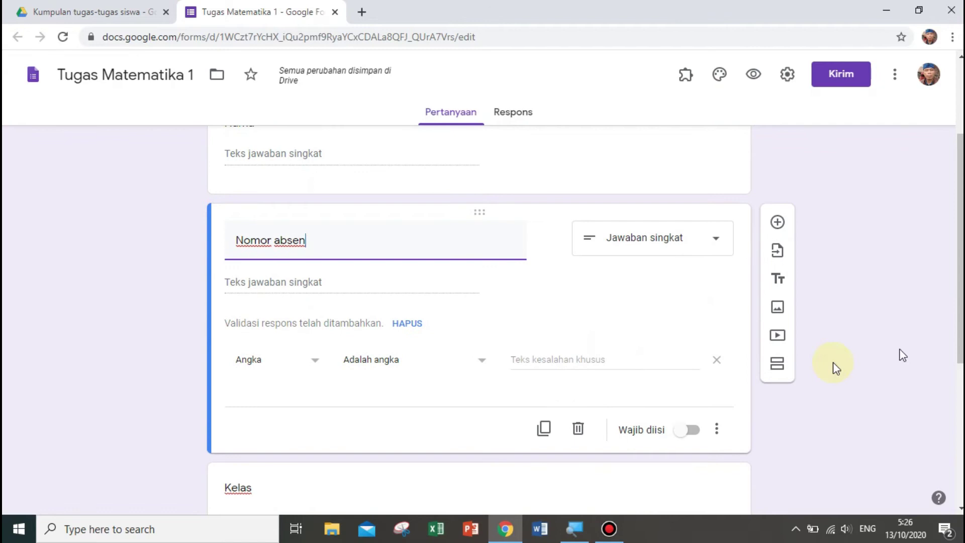
left_click(692, 431)
scroll(957, 301, "down", 1)
scroll(957, 301, "down", 3)
left_click(701, 361)
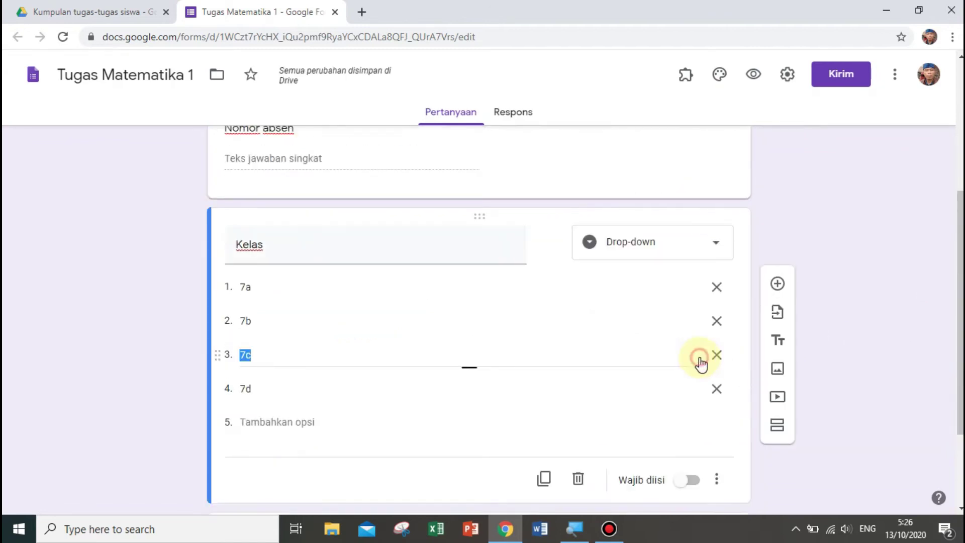
left_click(692, 481)
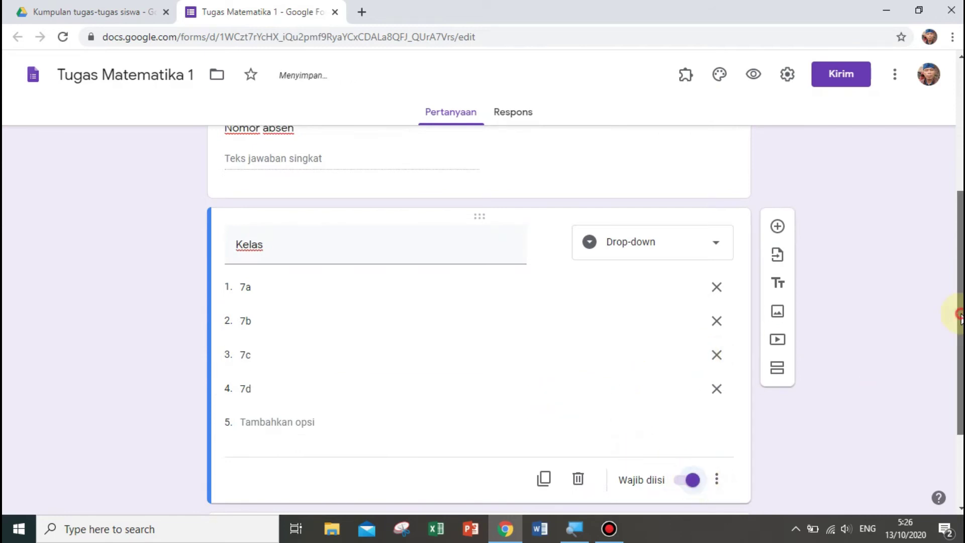
left_click_drag(957, 315, 958, 355)
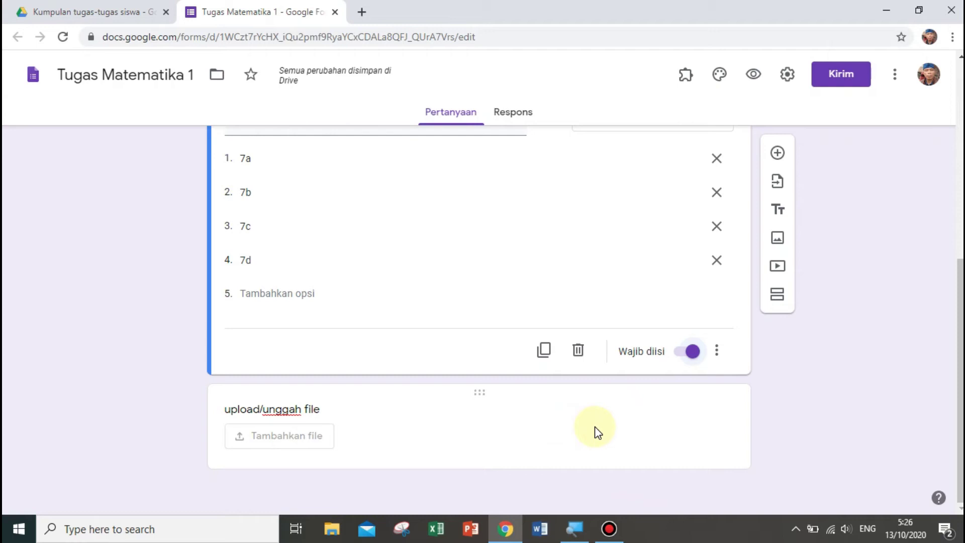
left_click(960, 125)
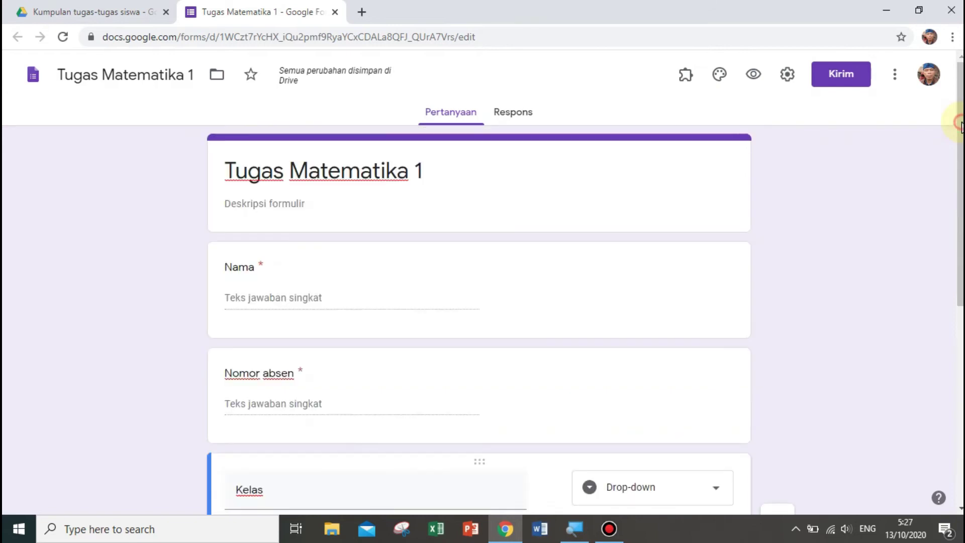
mouse_move(959, 124)
left_mouse_down()
mouse_move(911, 273)
mouse_move(911, 145)
left_mouse_up()
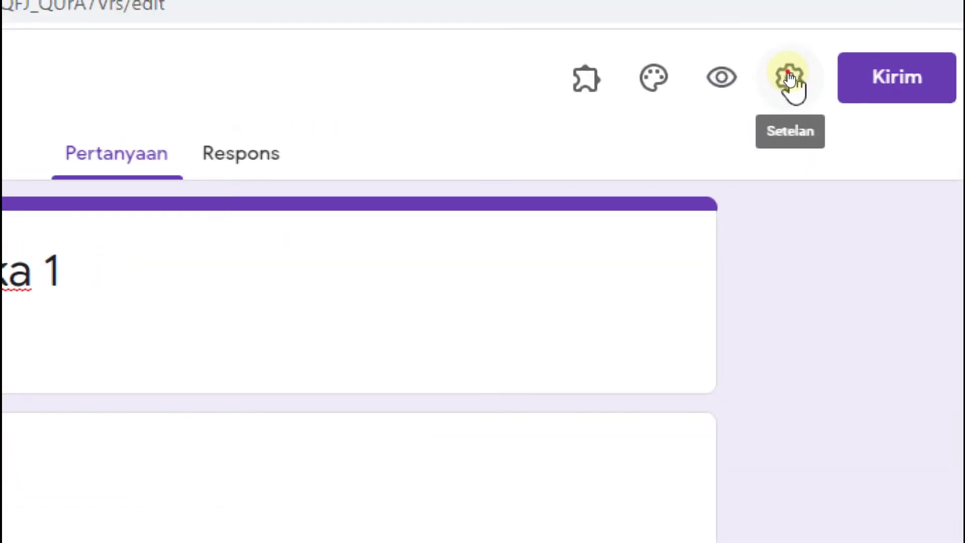
Step: In Presentasi settings, disable the submit-another-response link and begin the 'Terimakasih sudah mengirim tugas!' message
left_click(790, 79)
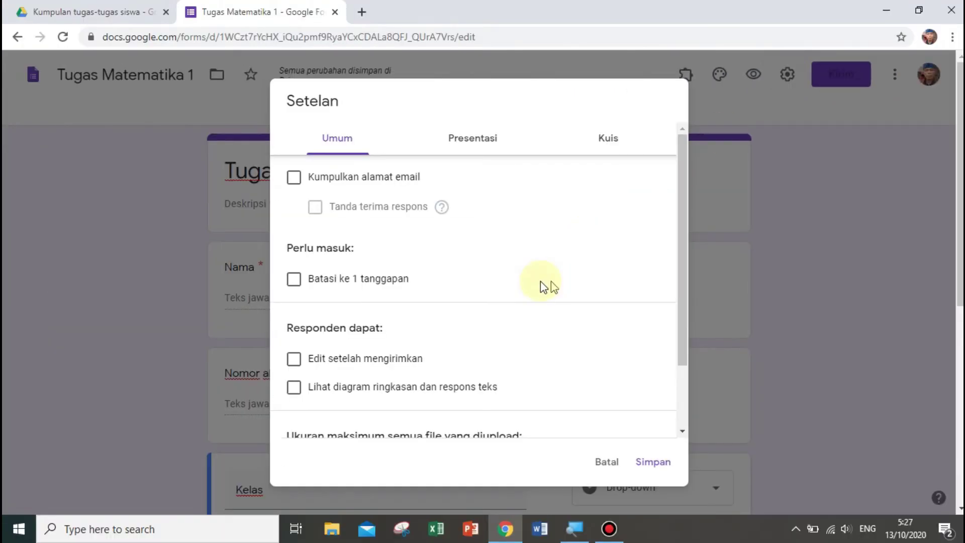
left_click(466, 139)
left_click(614, 143)
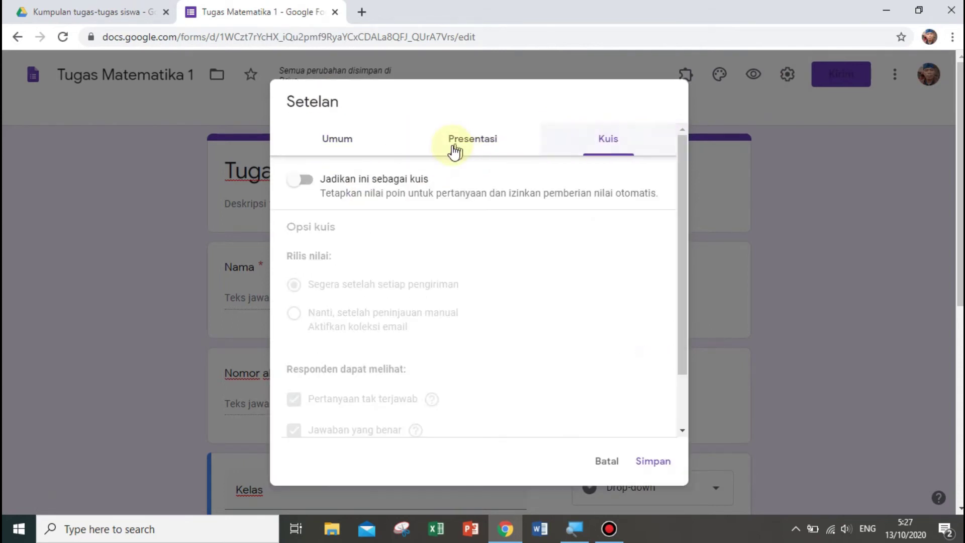
left_click(462, 146)
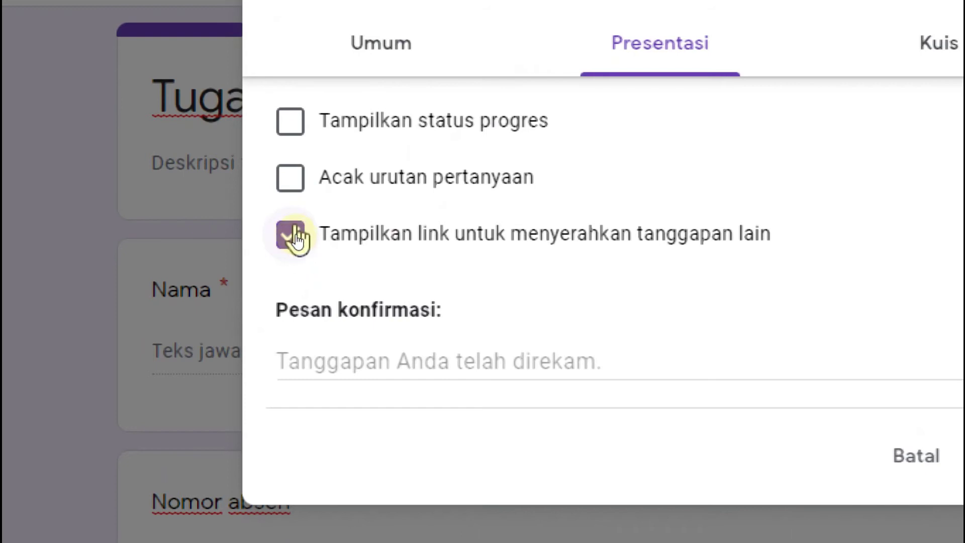
left_click(292, 234)
left_click(292, 234)
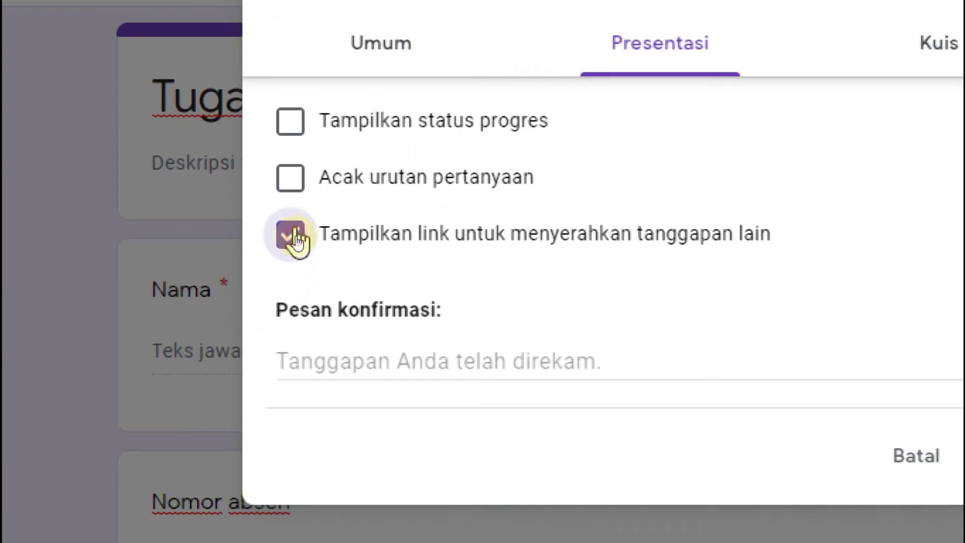
left_click(413, 355)
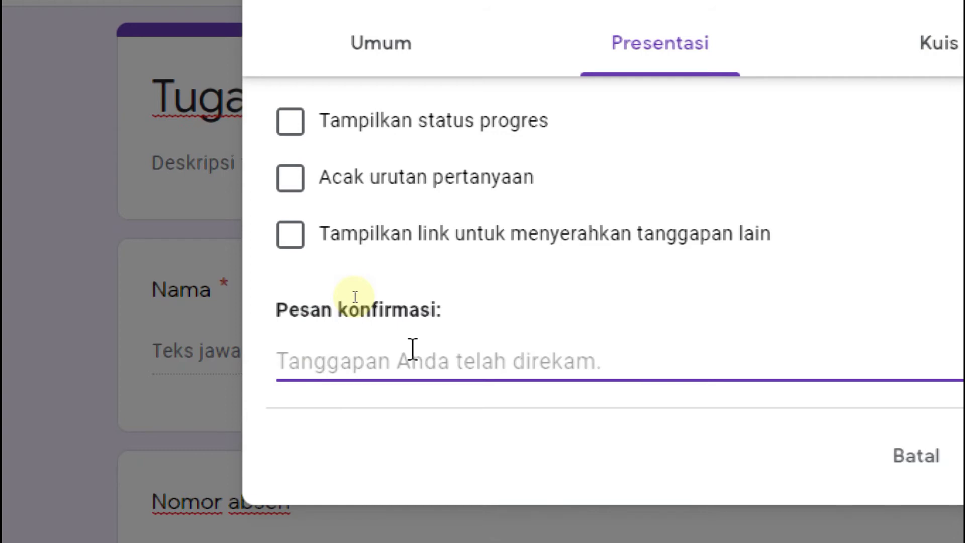
type("tER")
key("BackSpace")
key("BackSpace")
key("BackSpace")
type("Terimak")
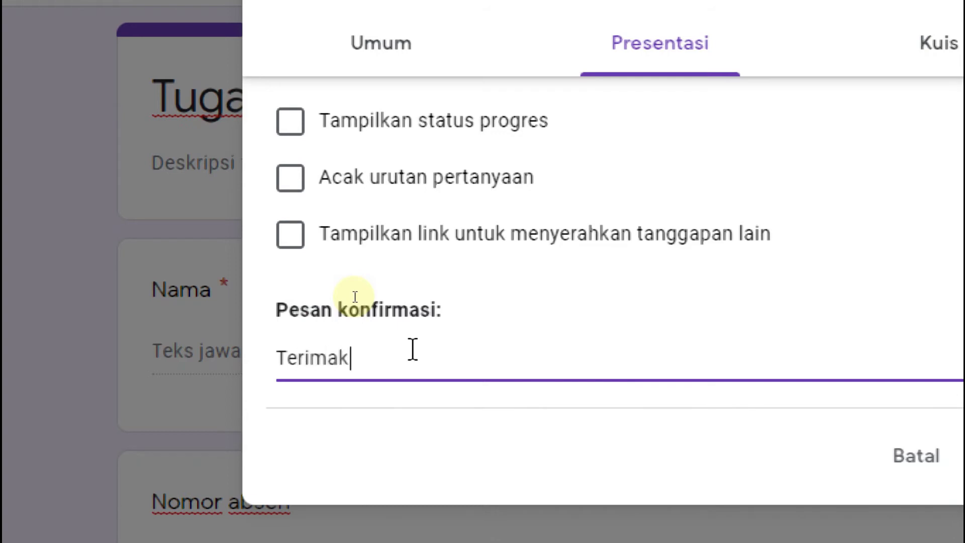
type("asih sudah mengirim tugas!")
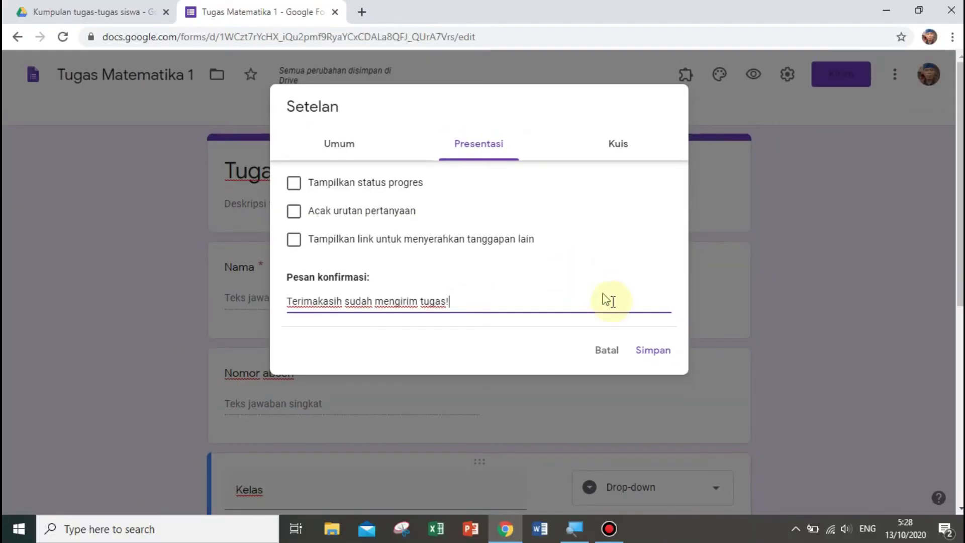
Step: Save the settings and copy the form's full-length, unshortened link from the Kirim dialog
left_click(652, 350)
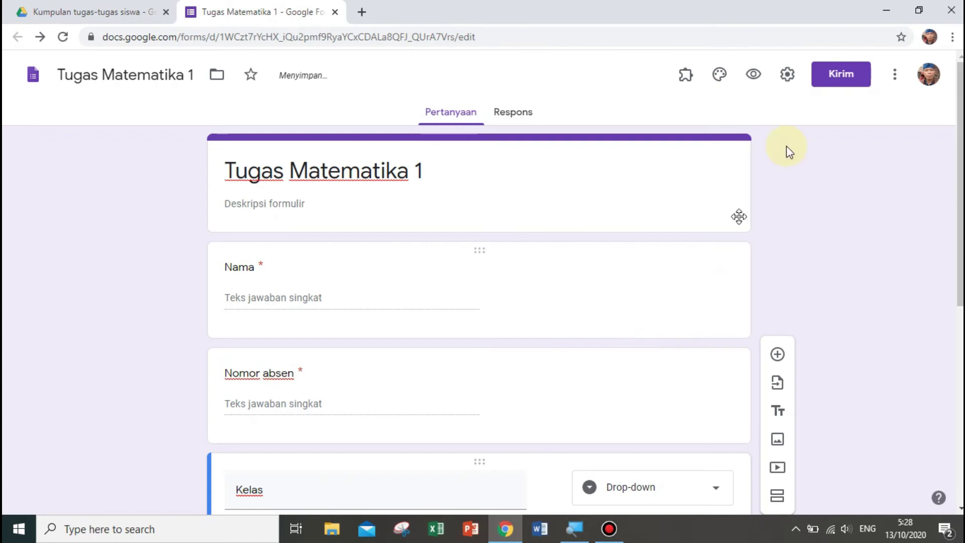
left_click(841, 75)
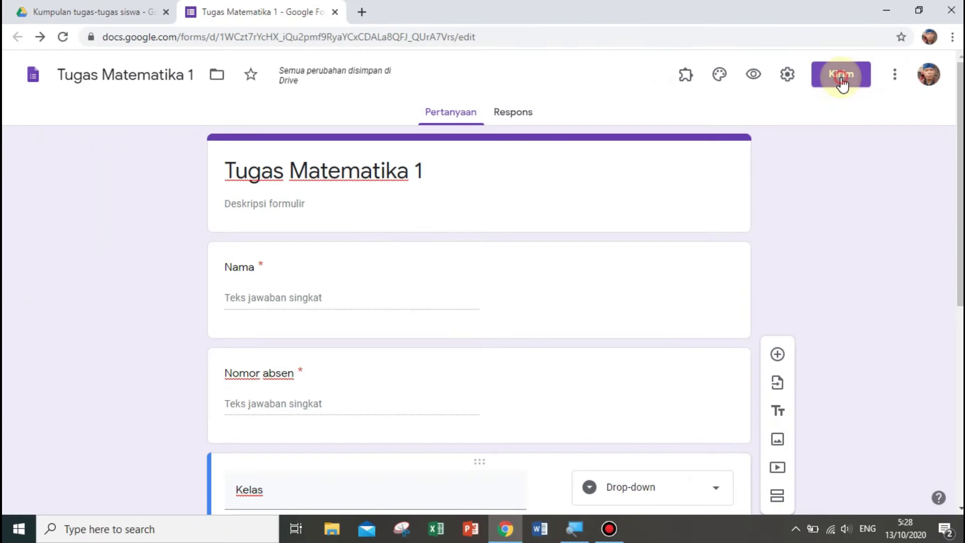
left_click(843, 80)
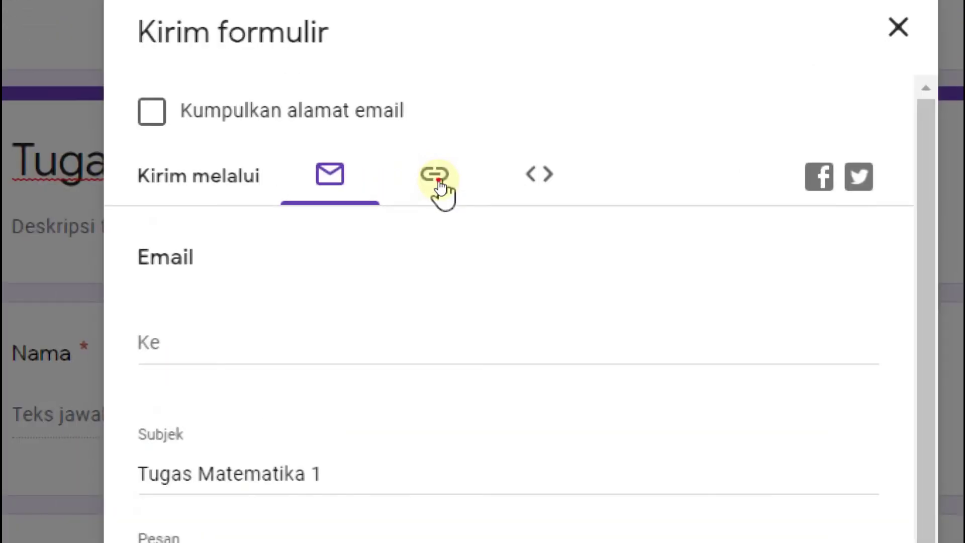
left_click(438, 177)
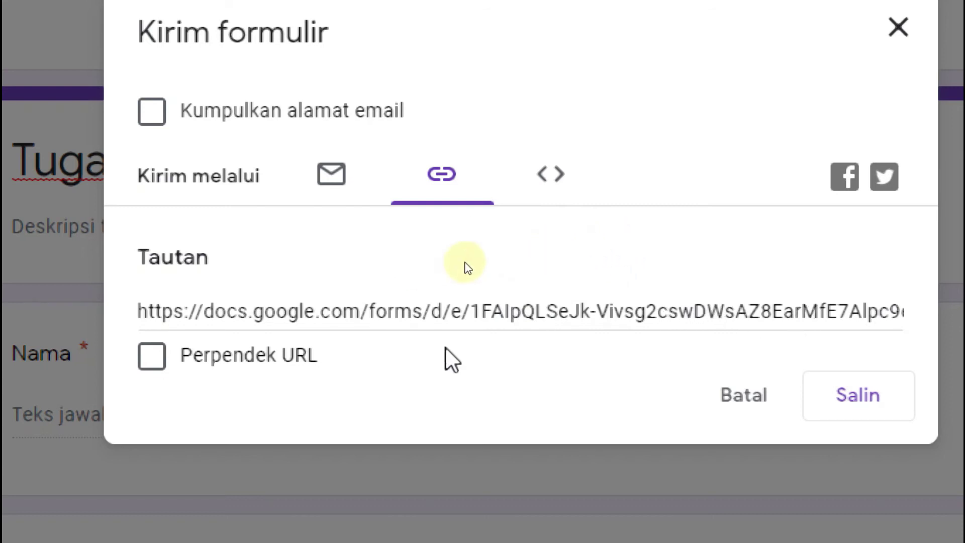
left_click(852, 395)
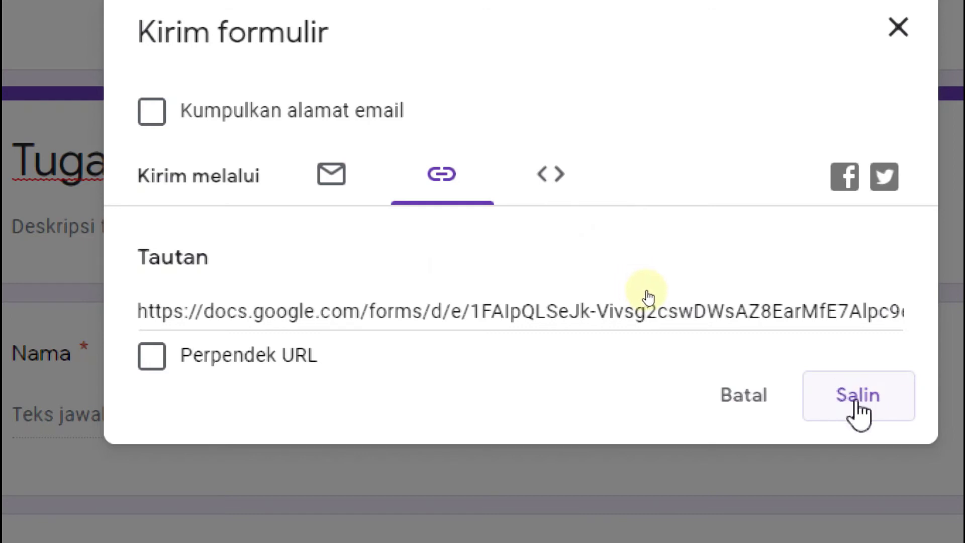
left_click(152, 356)
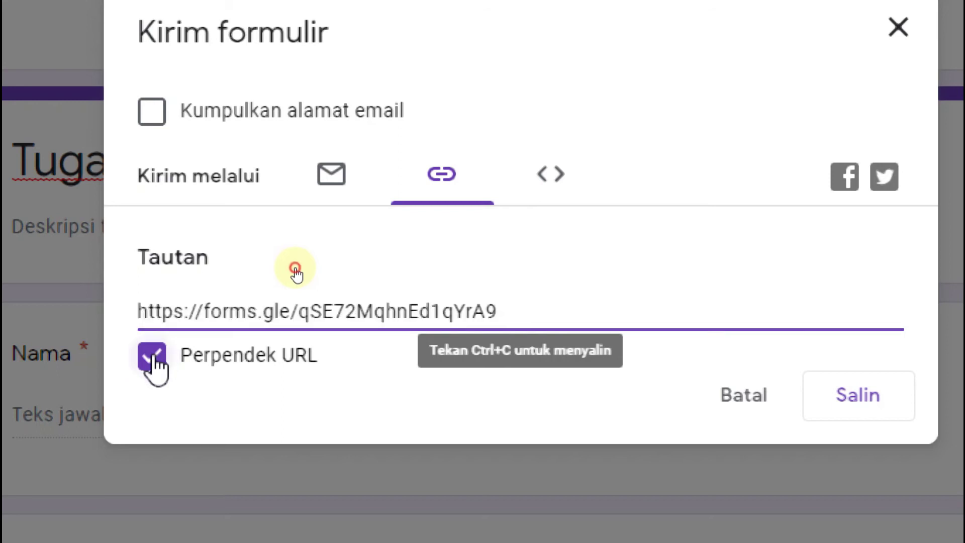
left_click(152, 355)
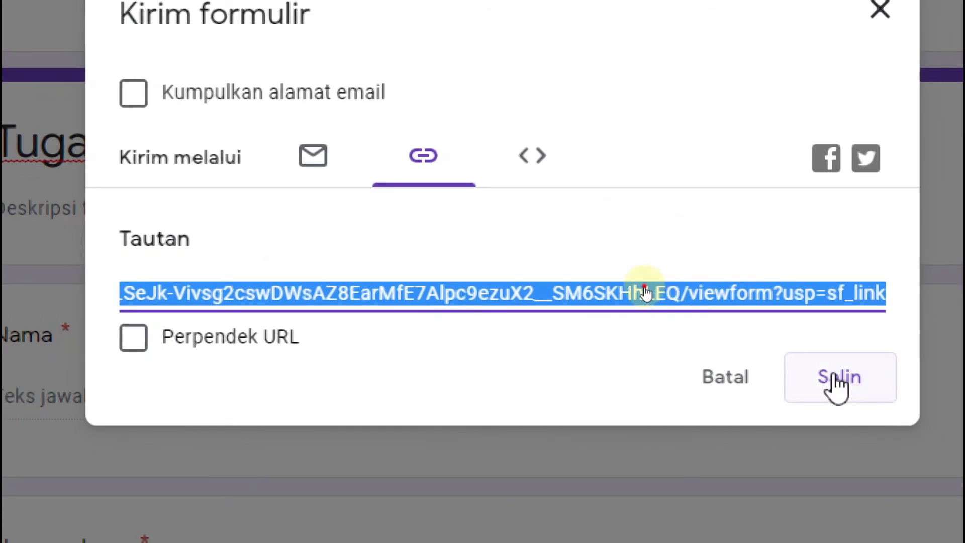
left_click(839, 378)
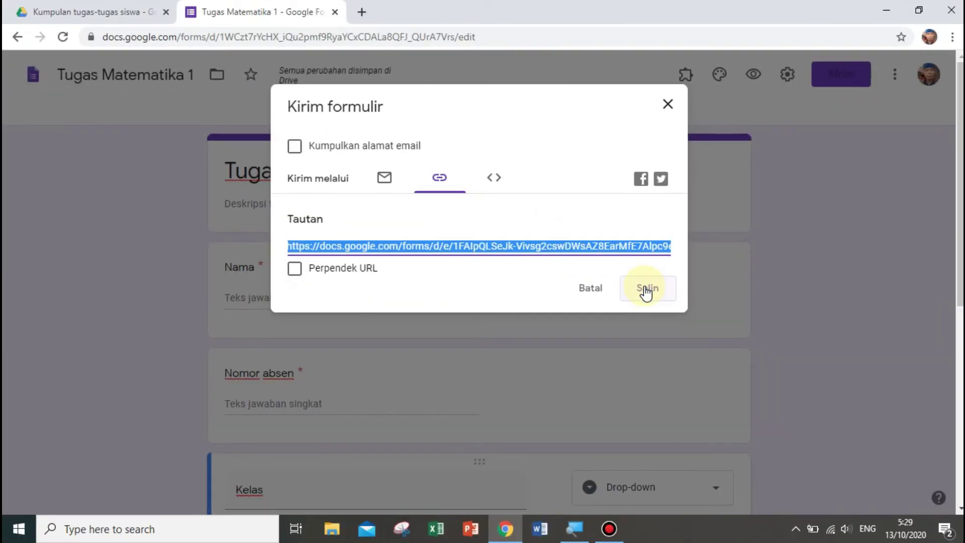
left_click(646, 288)
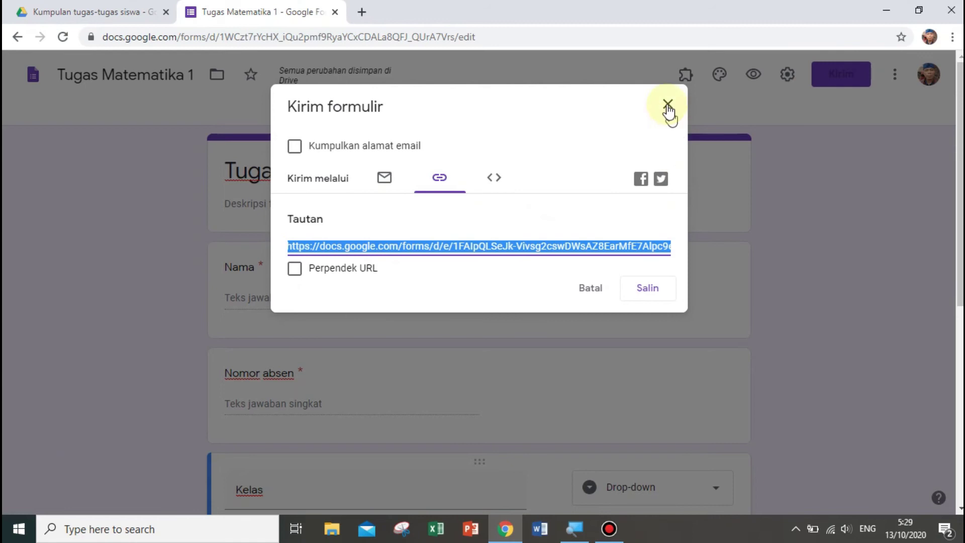
left_click(667, 104)
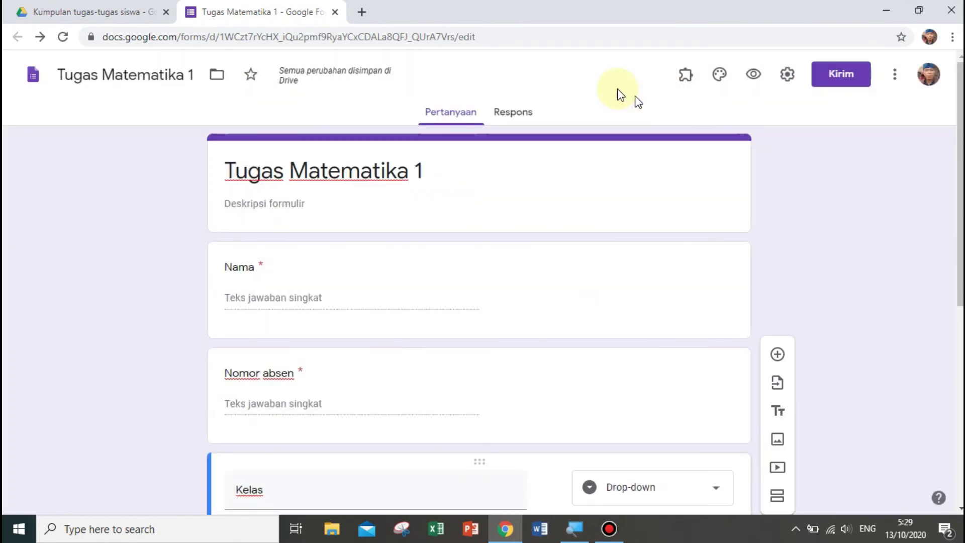
Step: Launch WhatsApp Web from the shortcut in a new Chrome tab
left_click(360, 12)
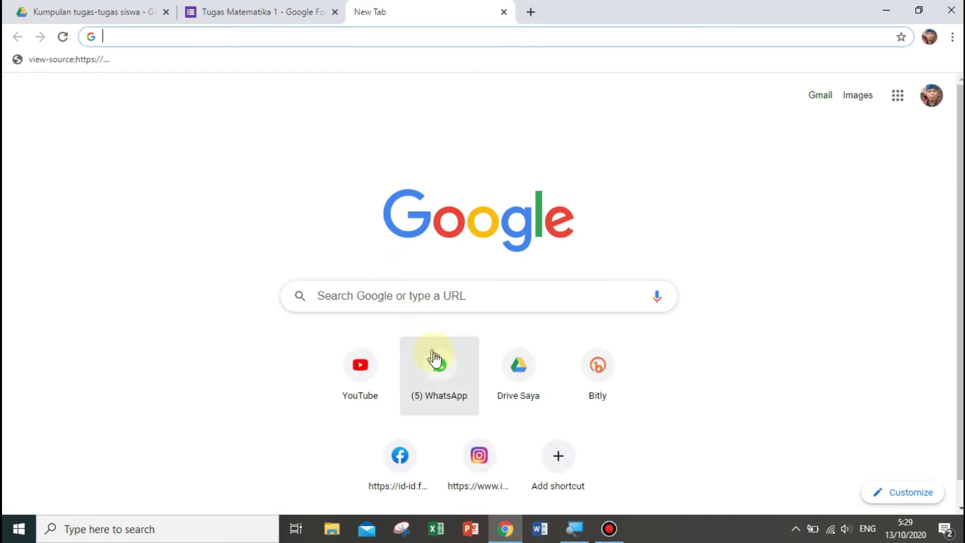
left_click(438, 365)
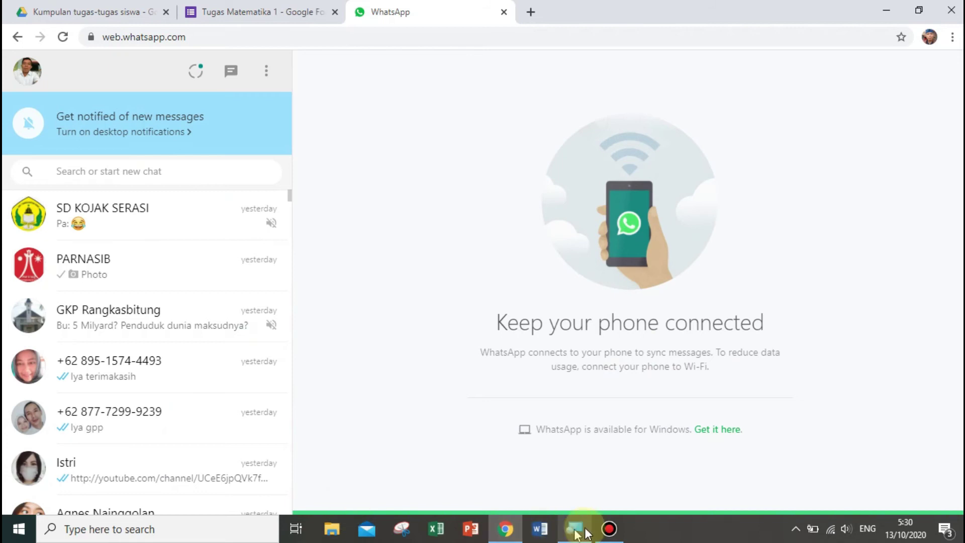
left_click(613, 529)
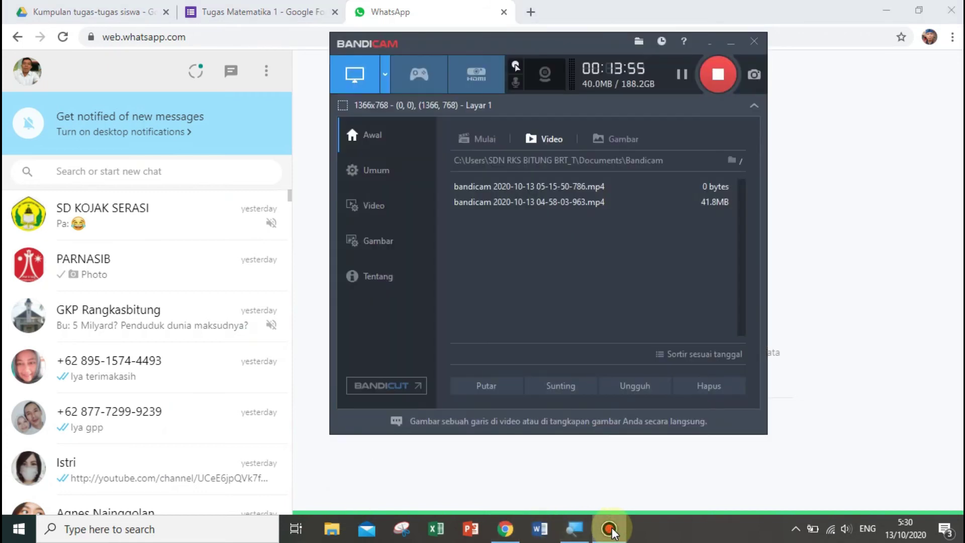
left_click(613, 530)
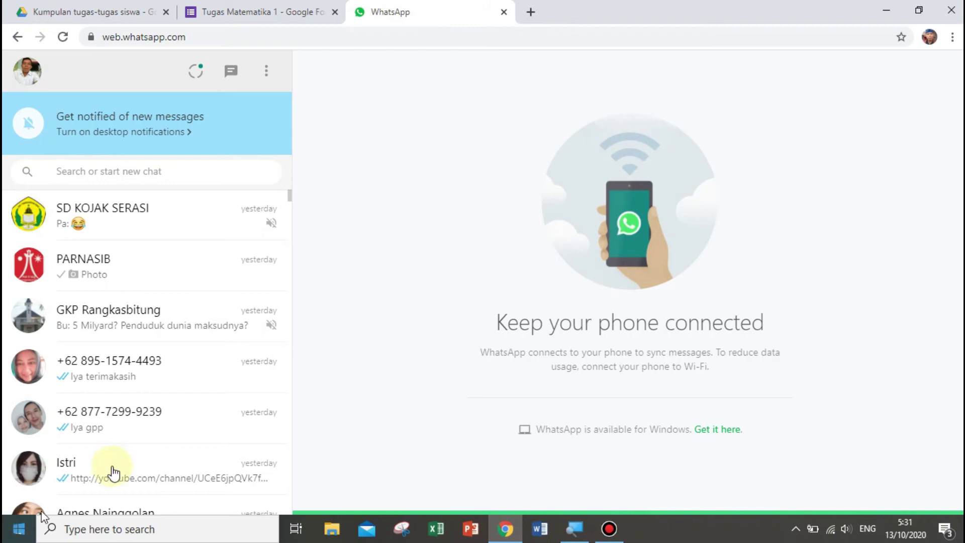
Step: Paste the copied form link into a contact's WhatsApp chat and send it
left_click(91, 466)
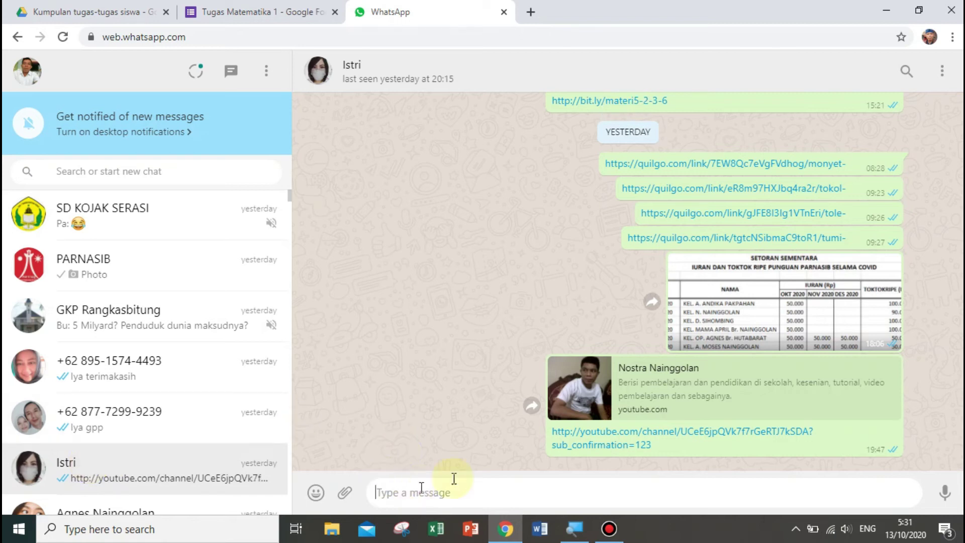
left_click(407, 493)
type("https://docs.google.com/forms/d/e/1FAIpQLSeJk-Vivsg2cswDWsAZ8EarMfE7AIpc9ezuX2__SM6SKHhLEQ/viewform?usp=sf_link")
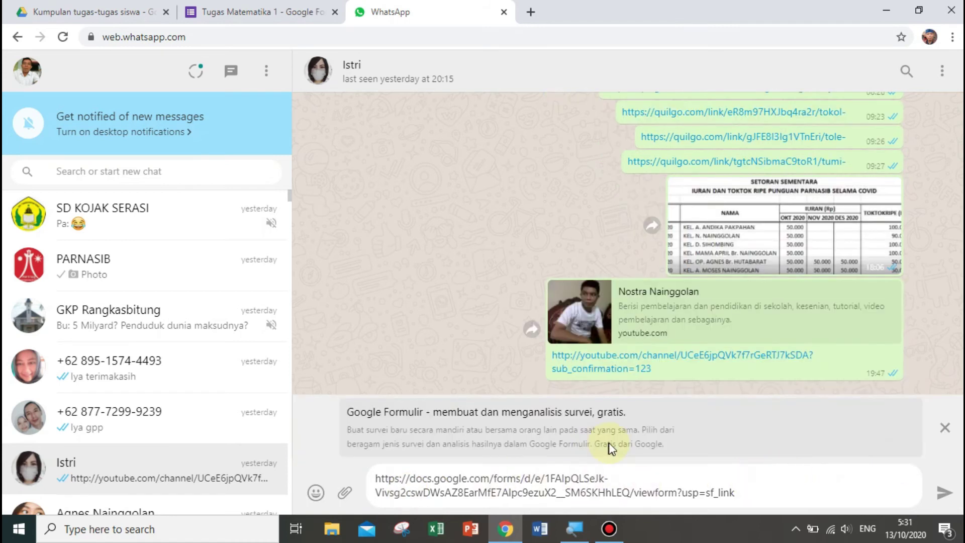
left_click(947, 498)
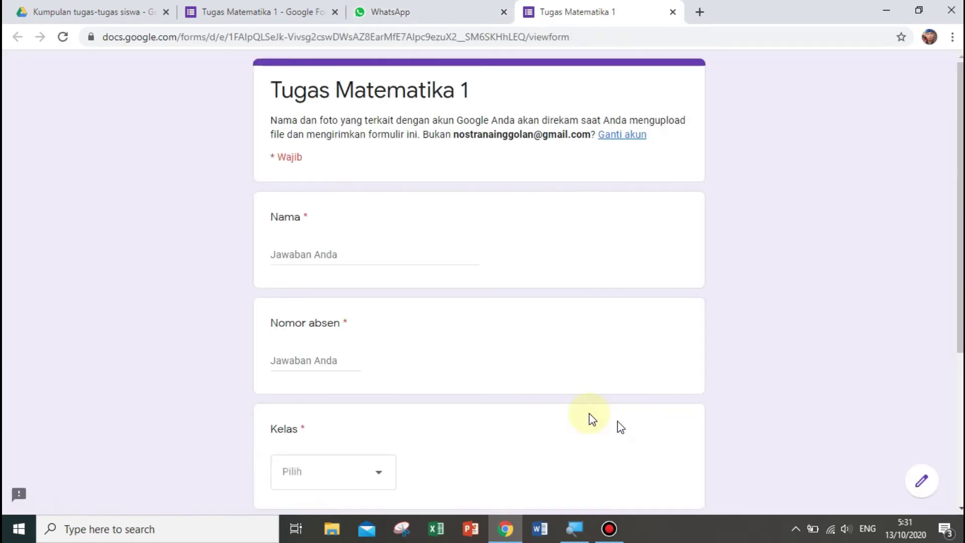
Step: Answer Nama with 'Edo', Nomor absen with 22, and choose 7d for Kelas
left_click(337, 252)
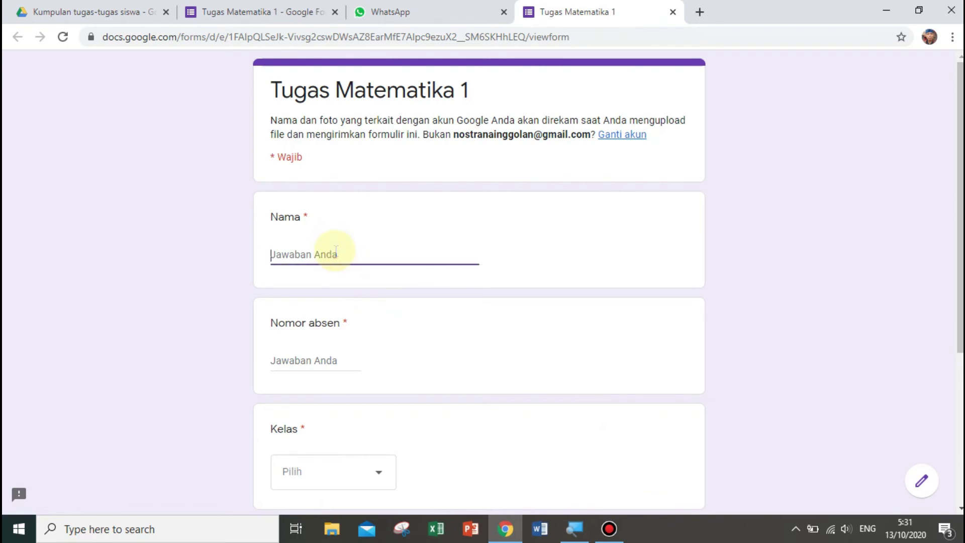
type("Edo")
left_click(324, 362)
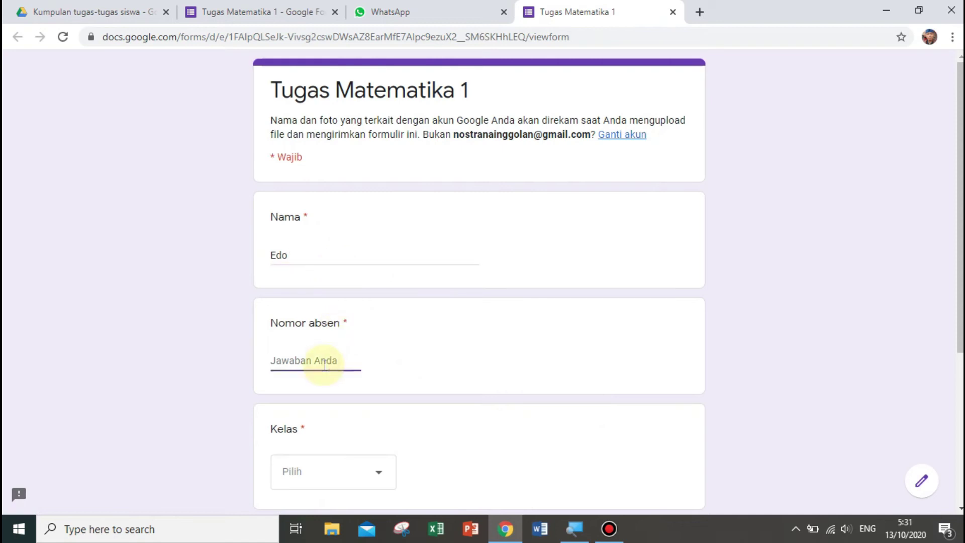
type("22")
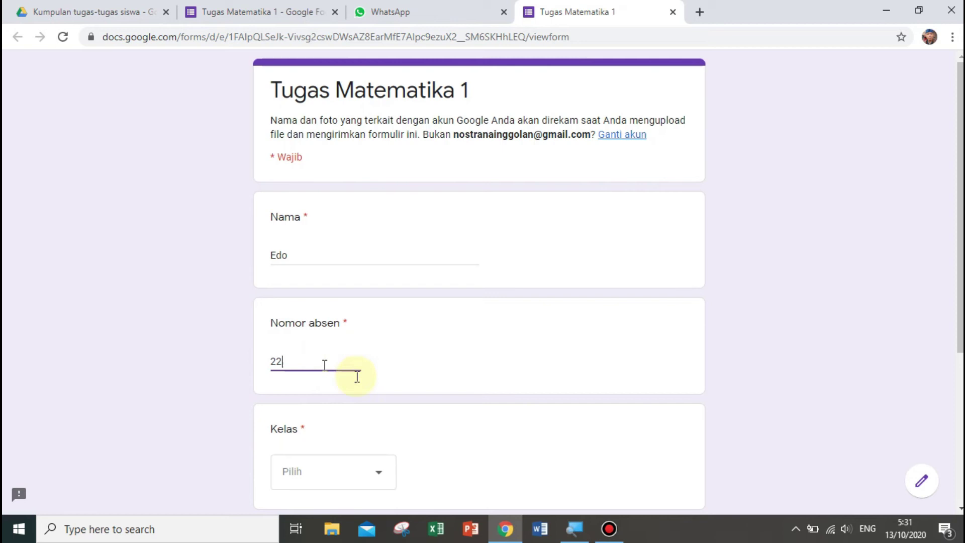
left_click(960, 510)
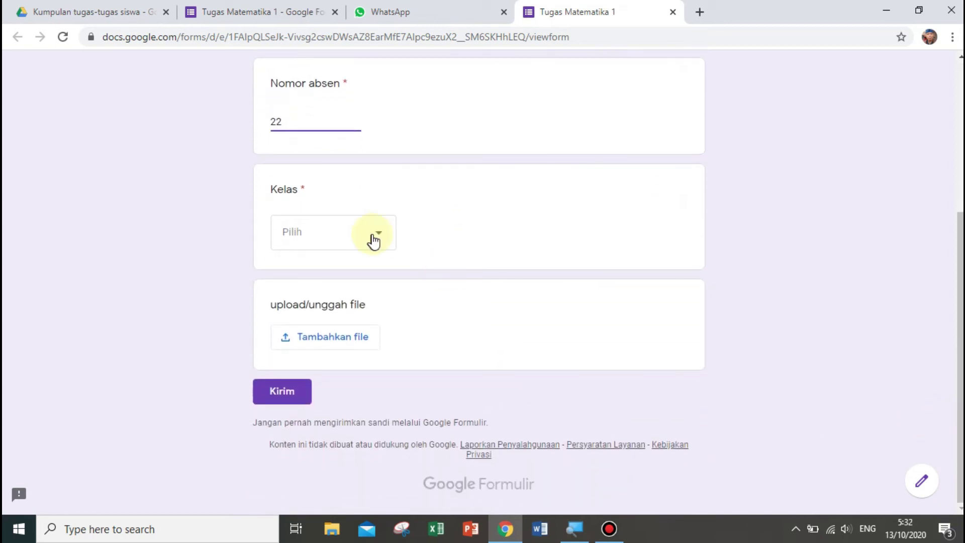
left_click(379, 239)
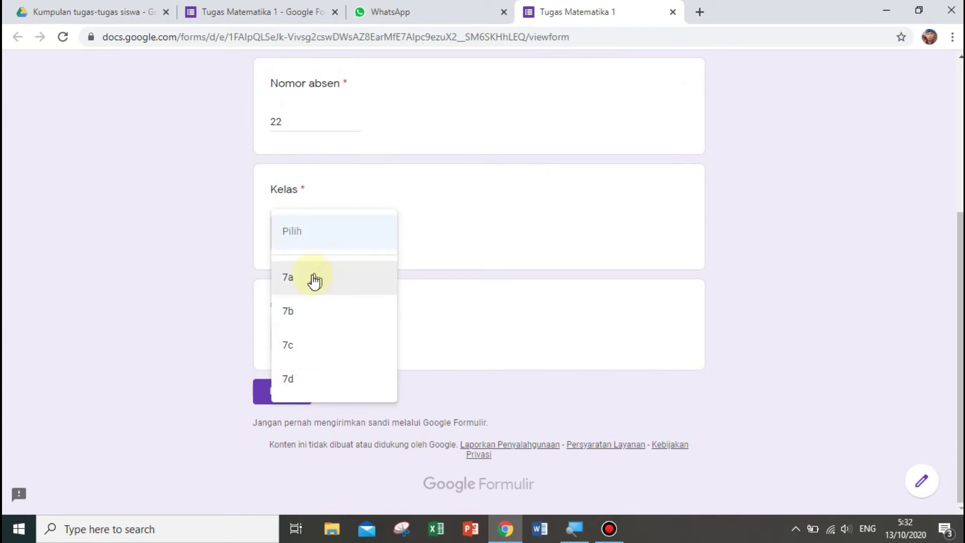
left_click(296, 384)
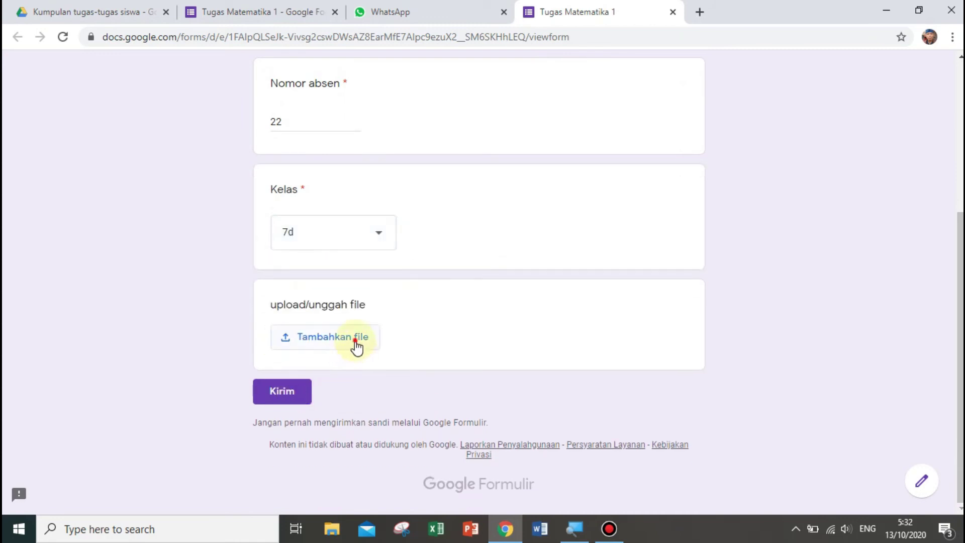
Step: Attach foto gue.jpg from the zkelengkapan video folder on drive E: to the upload question
left_click(358, 341)
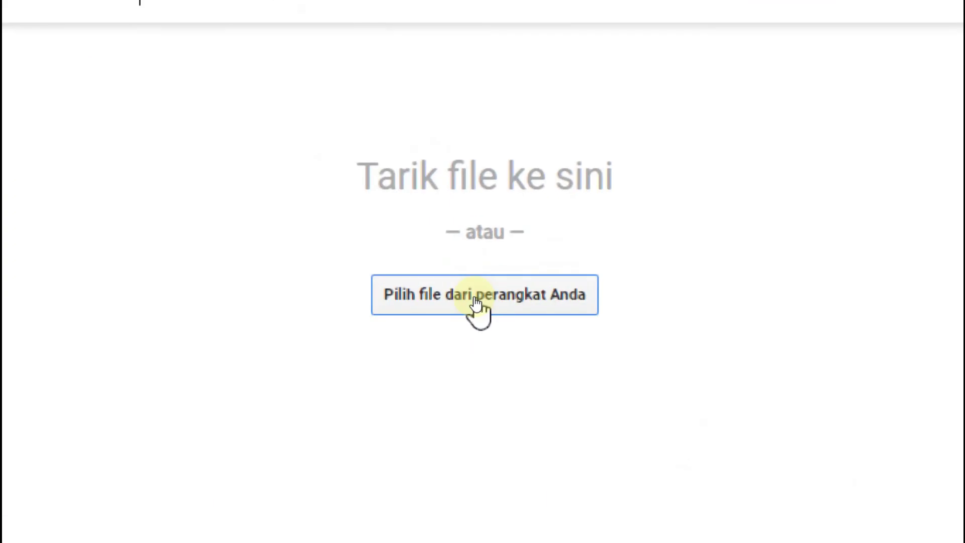
left_click(475, 298)
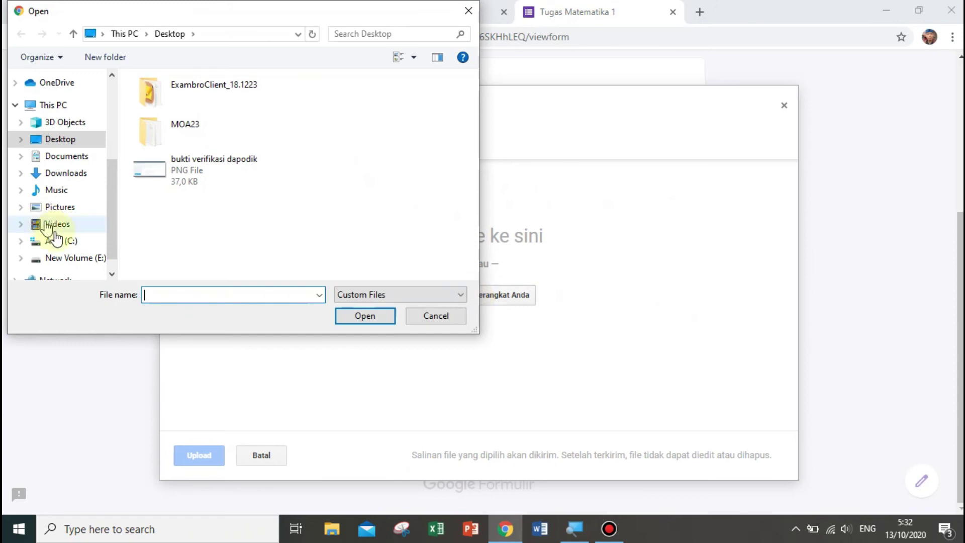
left_click(98, 259)
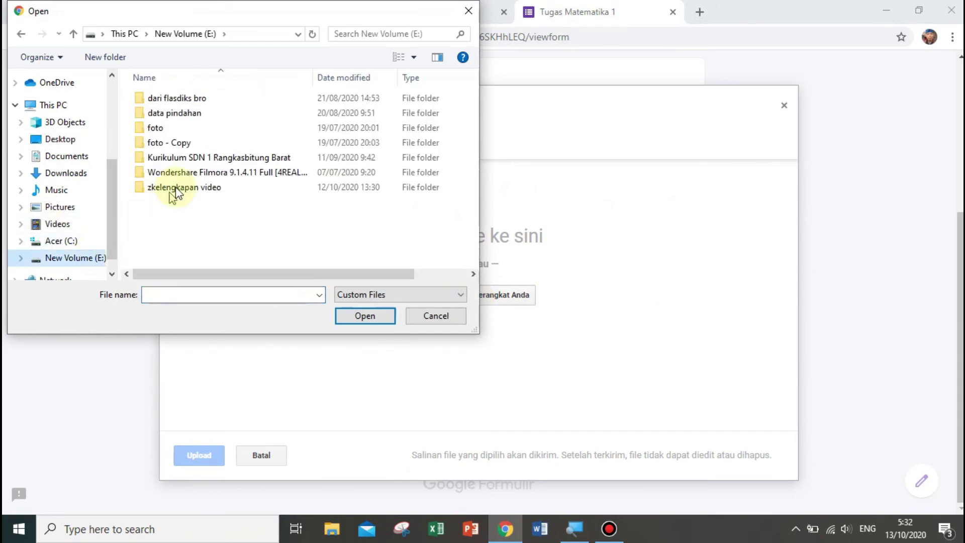
double_click(181, 187)
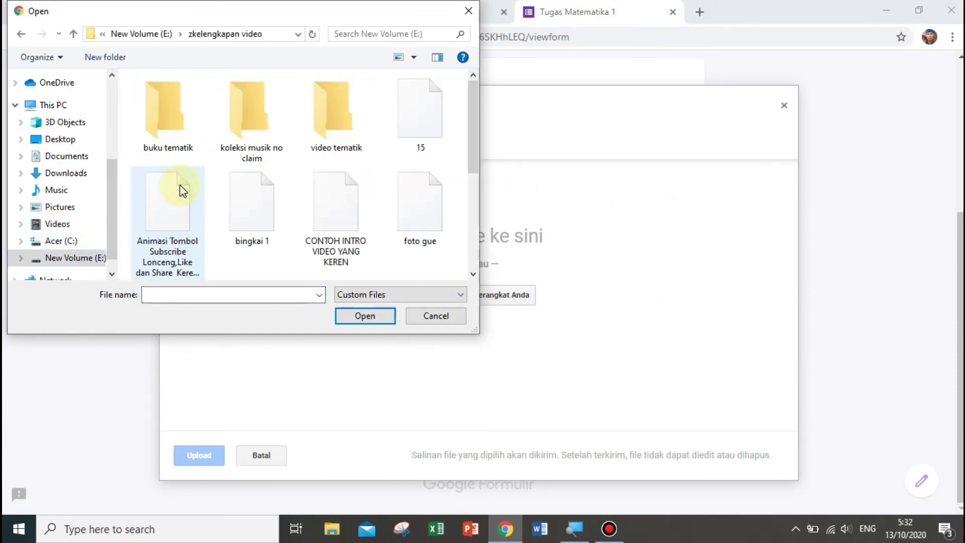
left_click(410, 208)
left_click(365, 316)
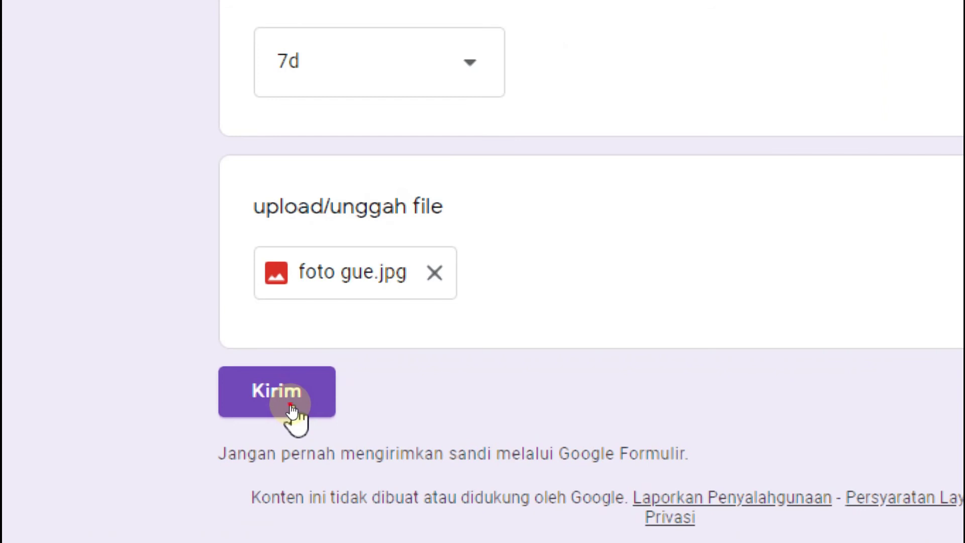
Step: Submit the test response to reach the 'Terimakasih sudah mengirim tugas!' message
left_click(290, 409)
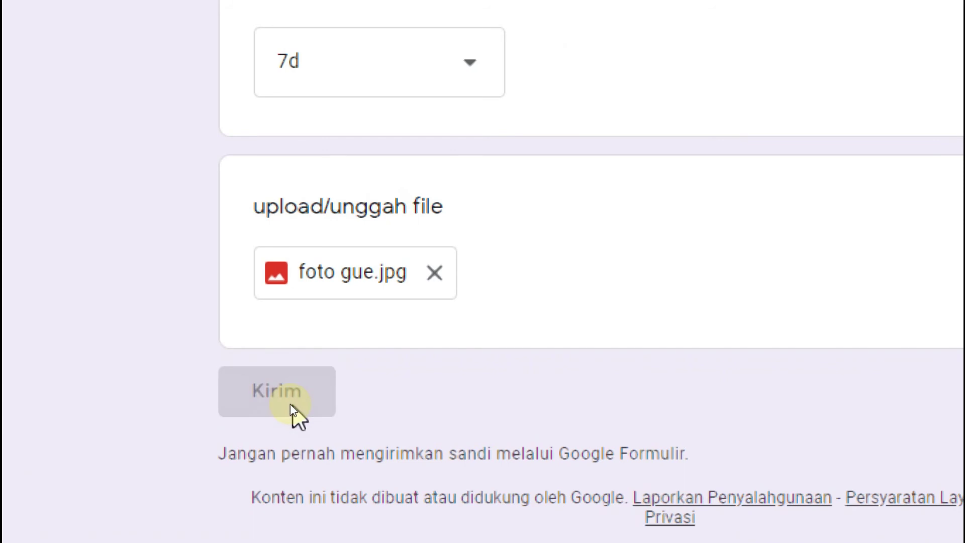
left_click(290, 403)
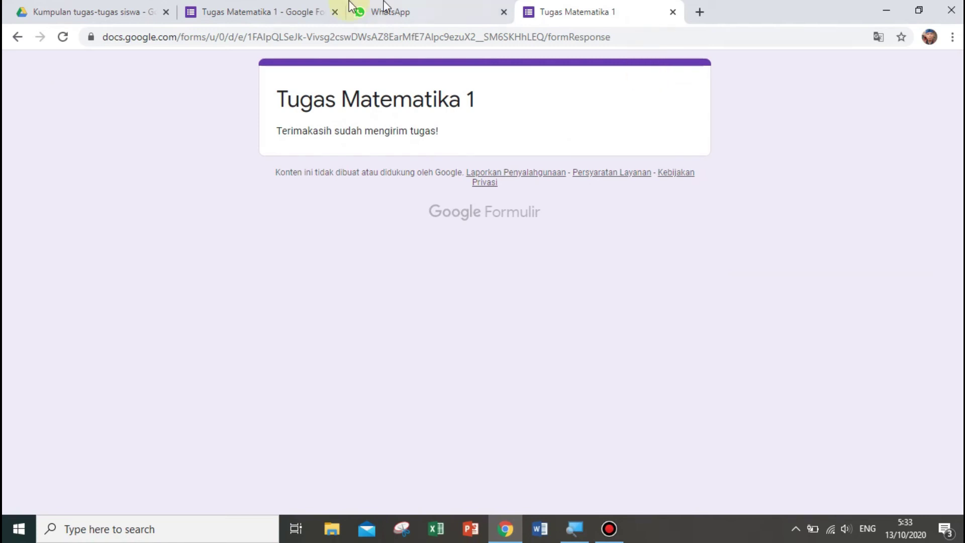
Step: Link the form's Respons to a newly created Google Sheets spreadsheet
left_click(282, 11)
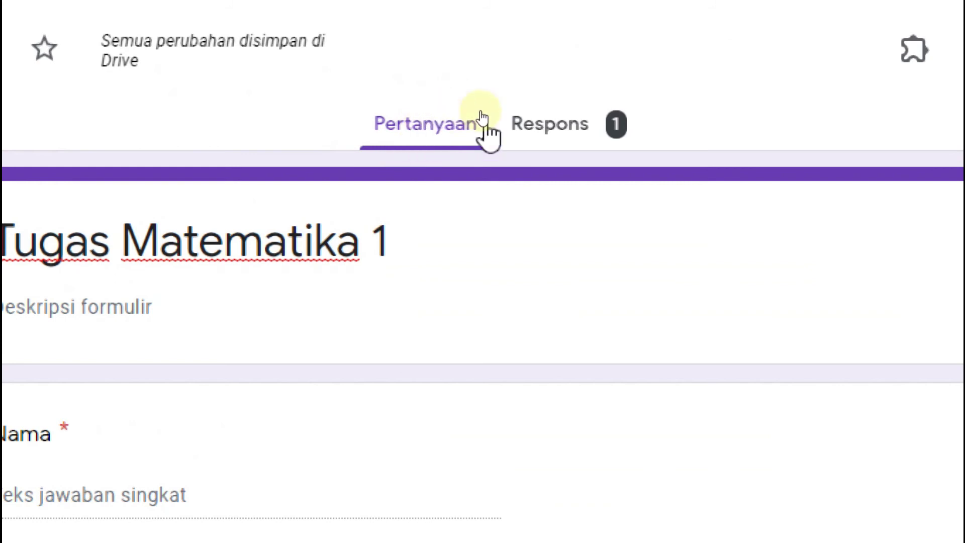
left_click(551, 128)
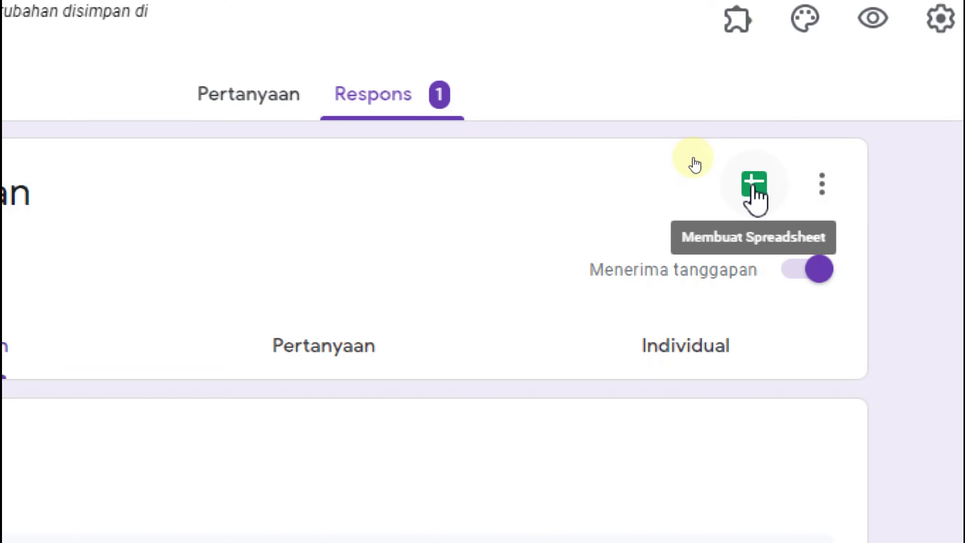
left_click(756, 184)
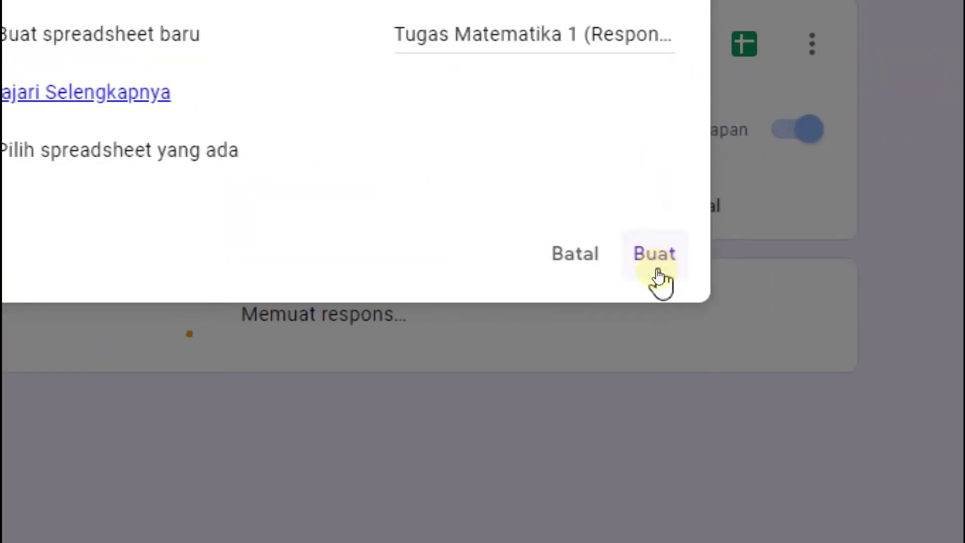
left_click(655, 254)
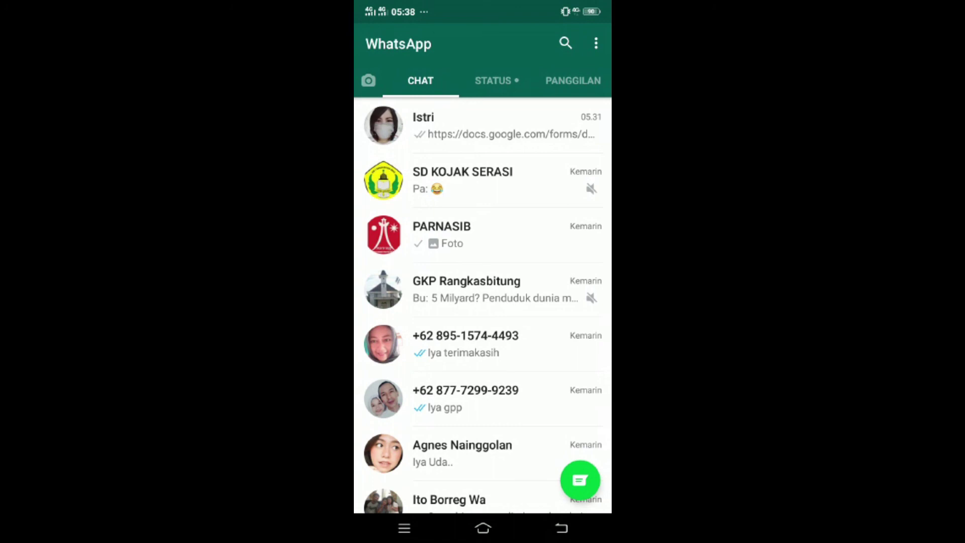
Step: Open the phone's WhatsApp chat that holds the form link
left_click(482, 125)
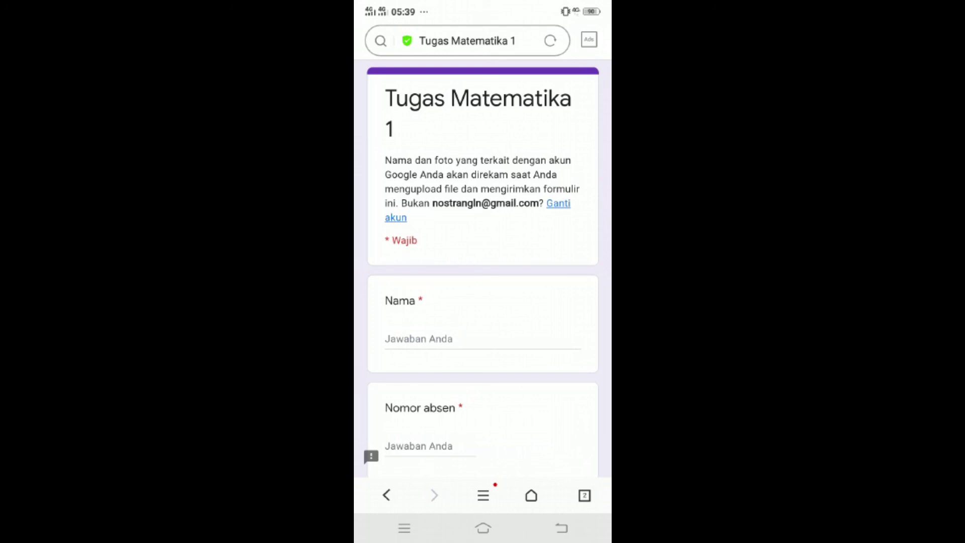
scroll(483, 302, "down", 2)
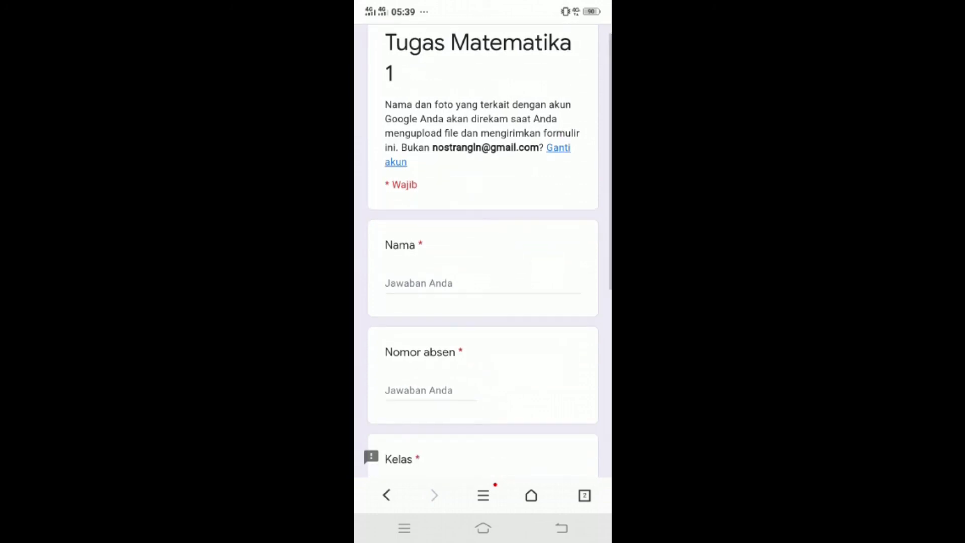
Step: Enter 'Rini' as the Nama answer and 30 as the Nomor absen
left_click(423, 338)
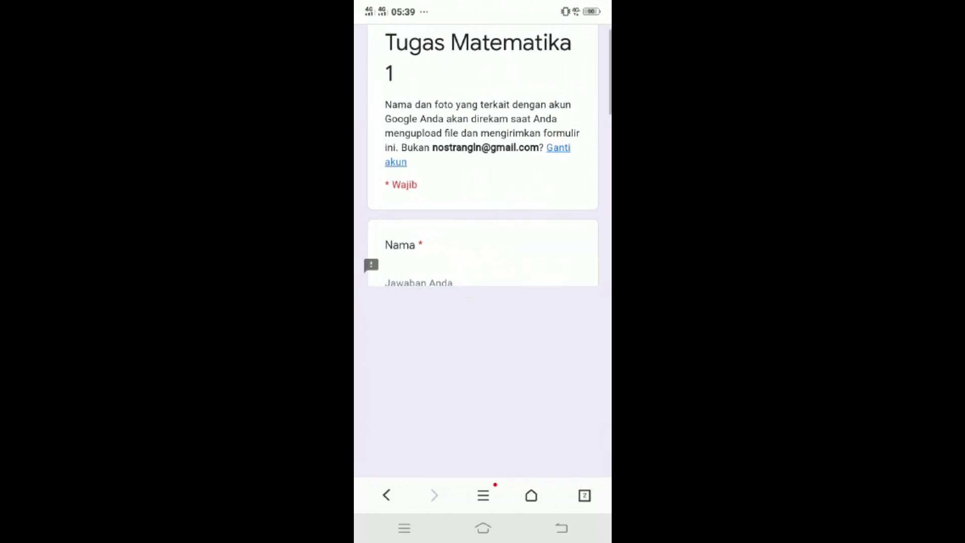
type("R")
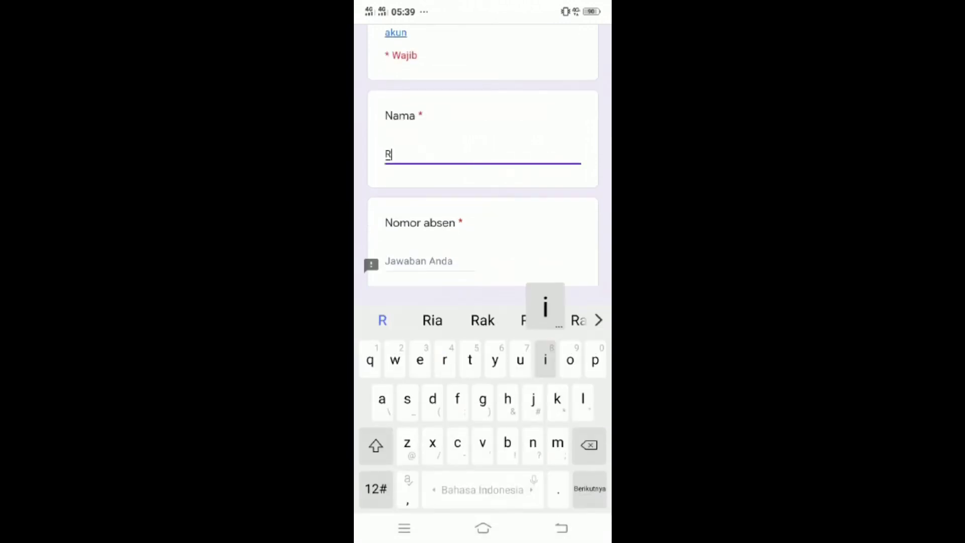
type("ini")
left_click(453, 260)
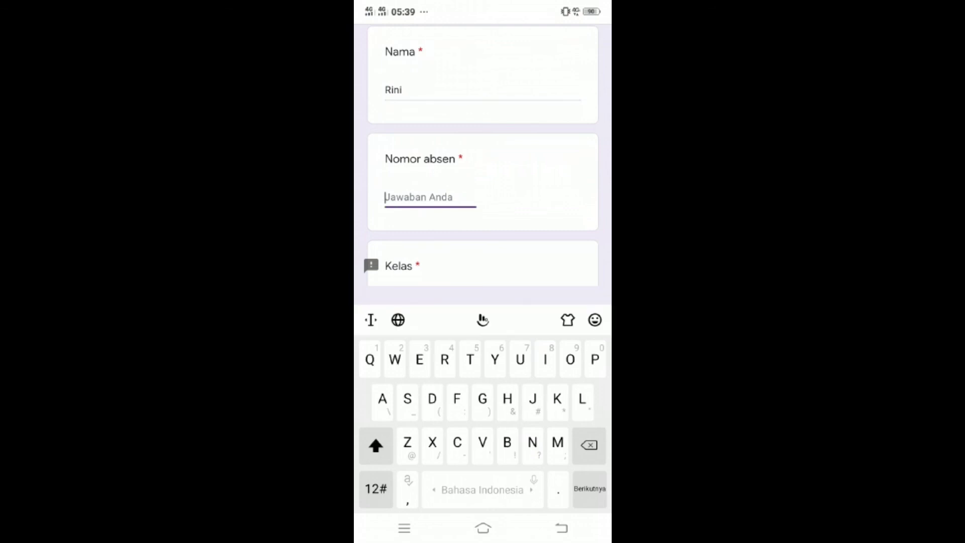
left_click(376, 488)
left_click(442, 358)
left_click(407, 489)
type("30")
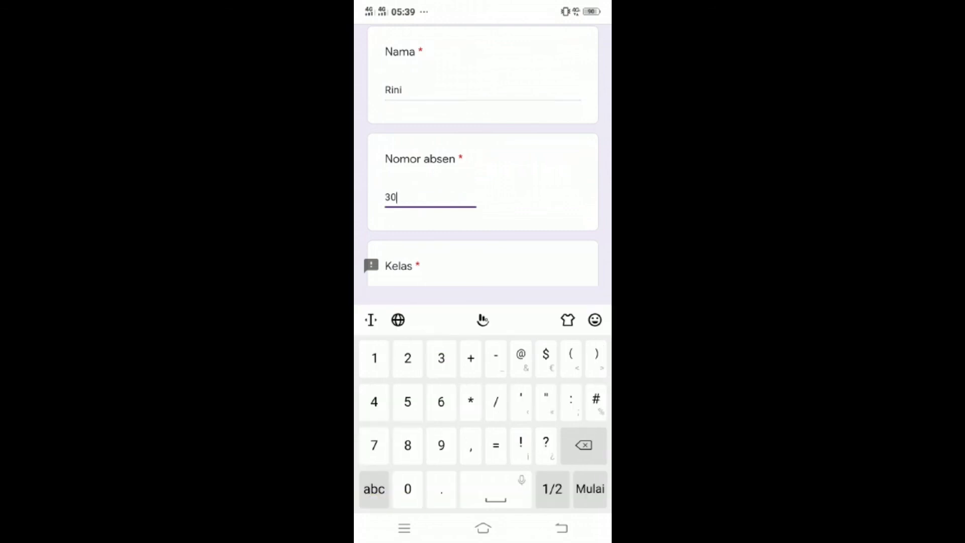
scroll(482, 189, "down", 3)
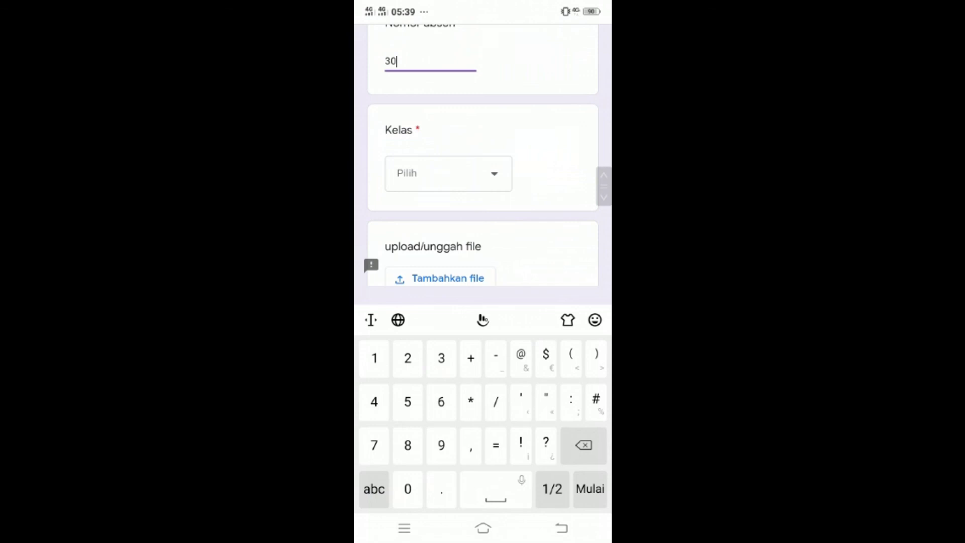
Step: Open the Kelas dropdown to show the list of classes
left_click(494, 174)
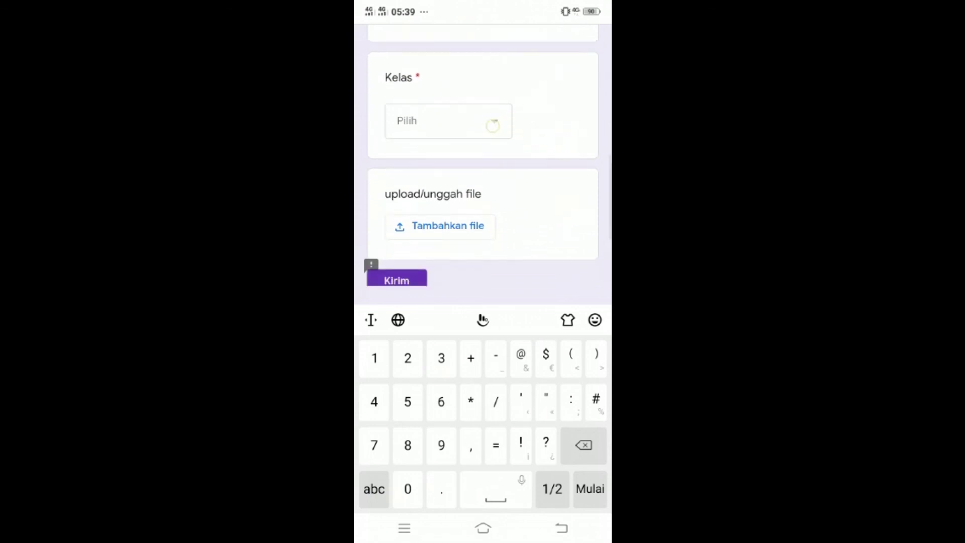
scroll(483, 188, "down", 2)
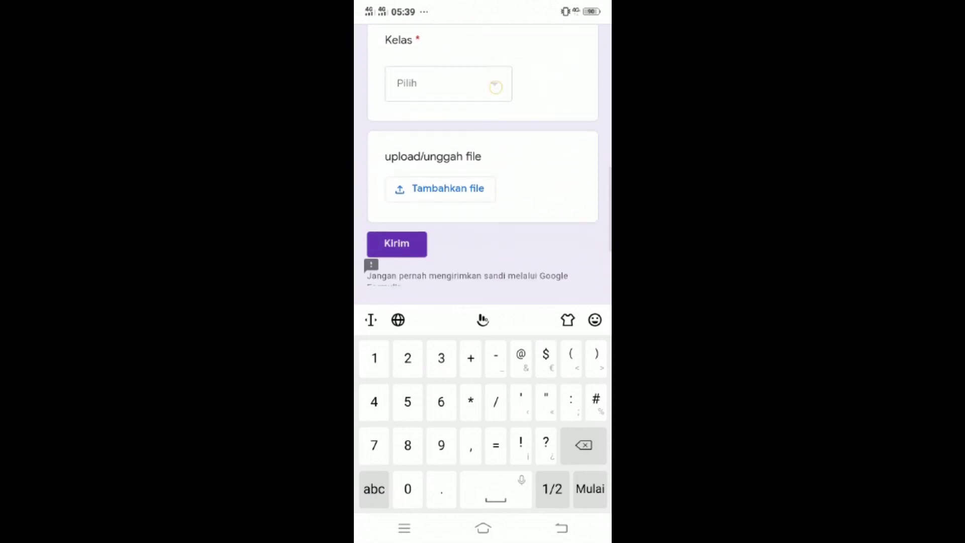
left_click(449, 83)
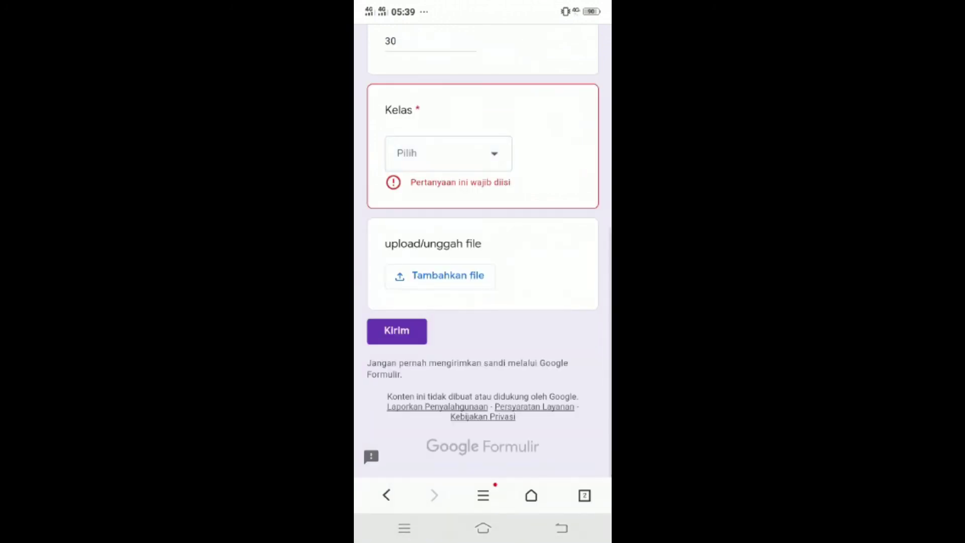
left_click(448, 170)
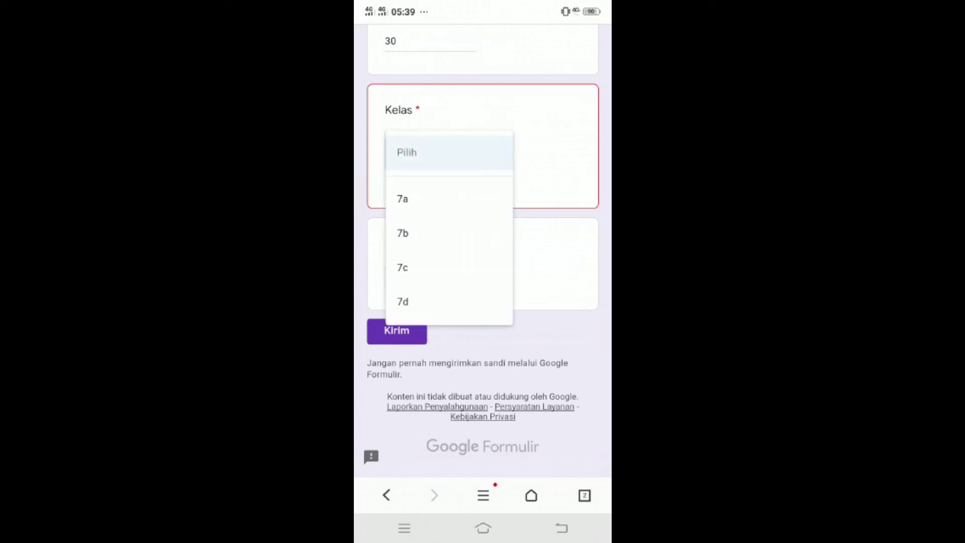
Step: Choose class 7b and pick IMG_20201007_101914.jpg from DCIM > Camera
left_click(448, 233)
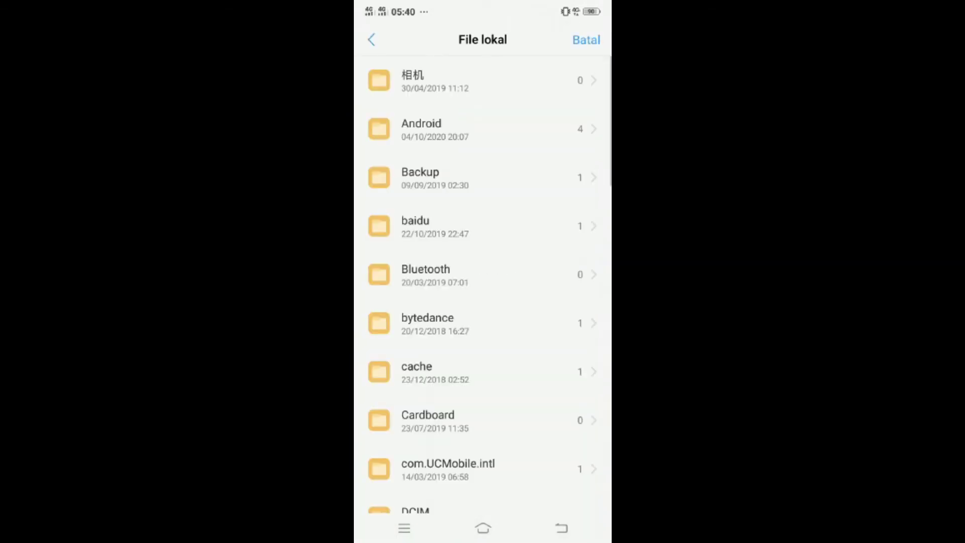
scroll(482, 302, "down", 10)
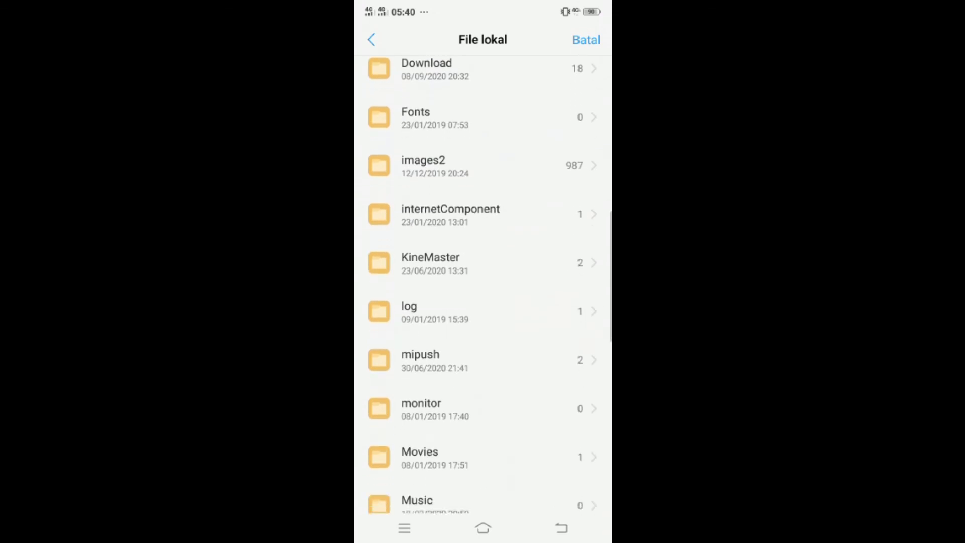
scroll(492, 279, "down", 10)
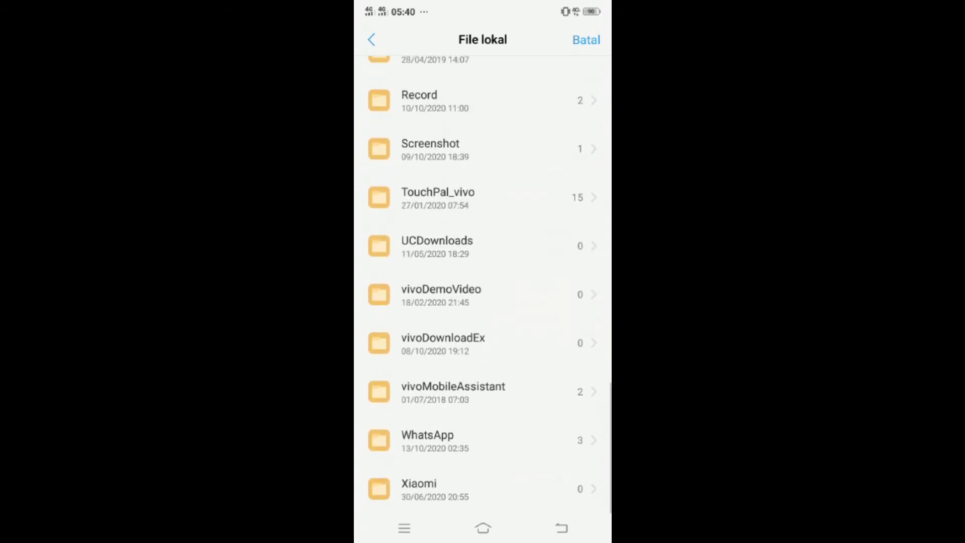
scroll(482, 302, "up", 5)
scroll(487, 301, "up", 8)
scroll(487, 417, "up", 5)
left_click(483, 192)
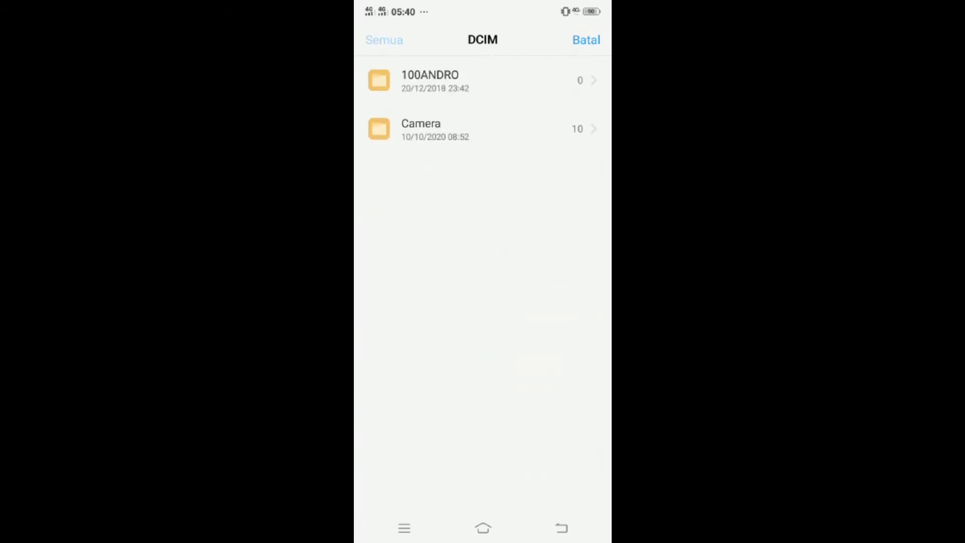
left_click(483, 129)
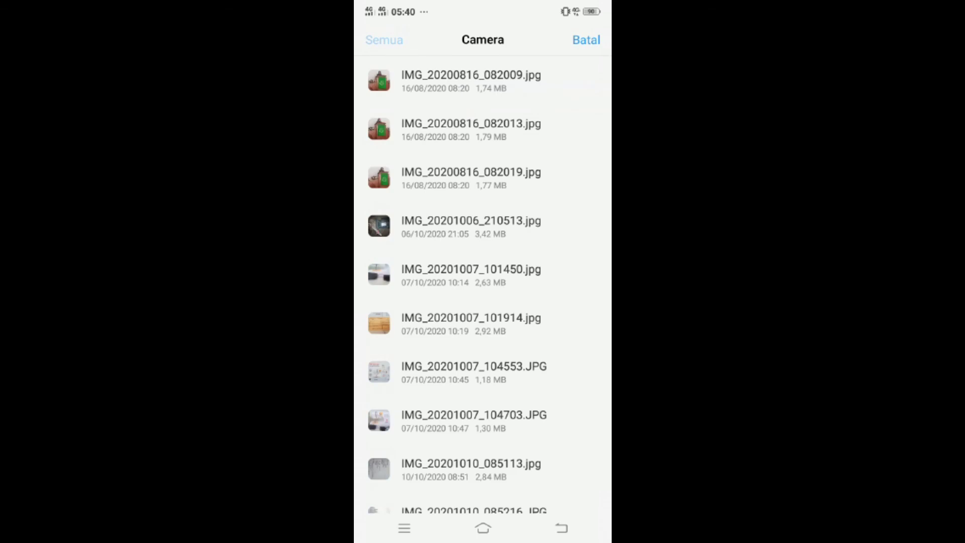
scroll(482, 302, "down", 2)
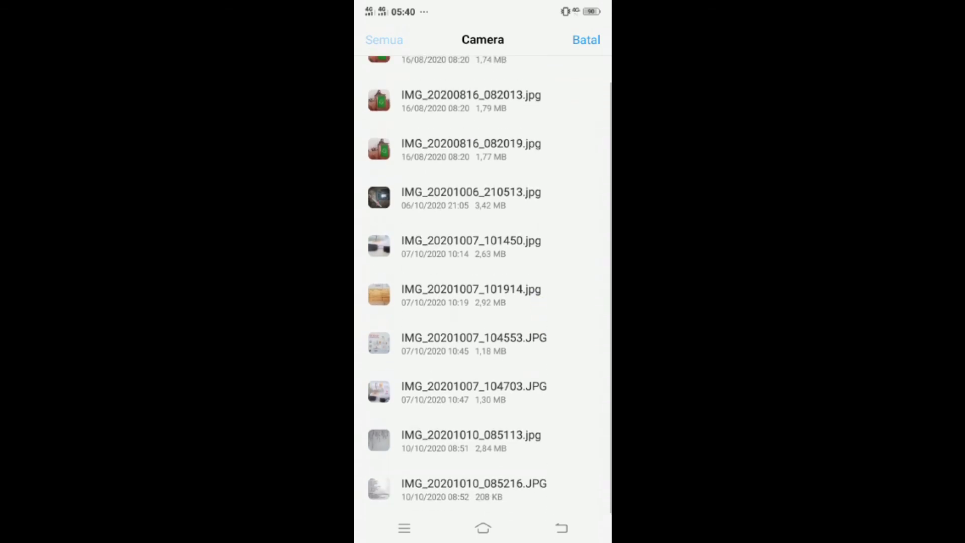
left_click(486, 295)
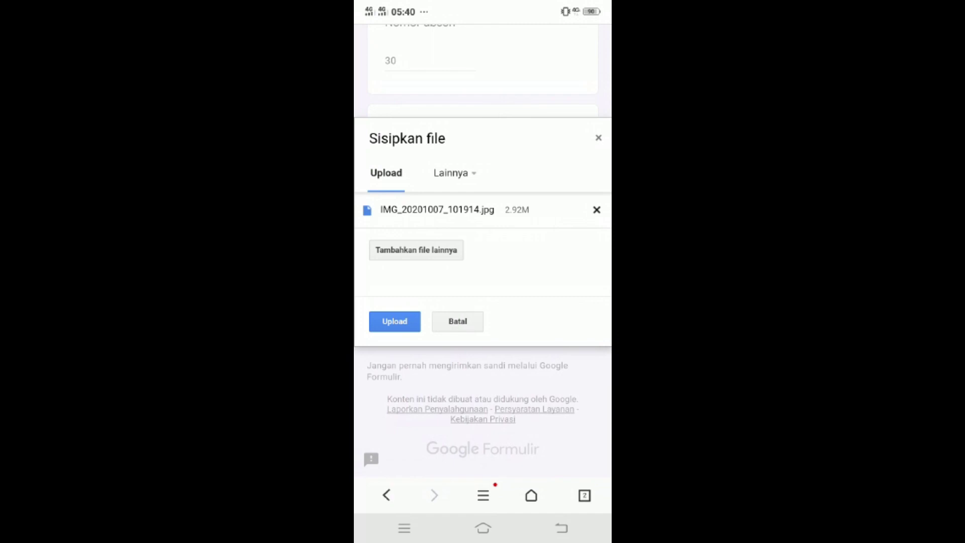
Step: Upload IMG_20201007_101914.jpg and send Rini's response with Kirim
left_click(395, 320)
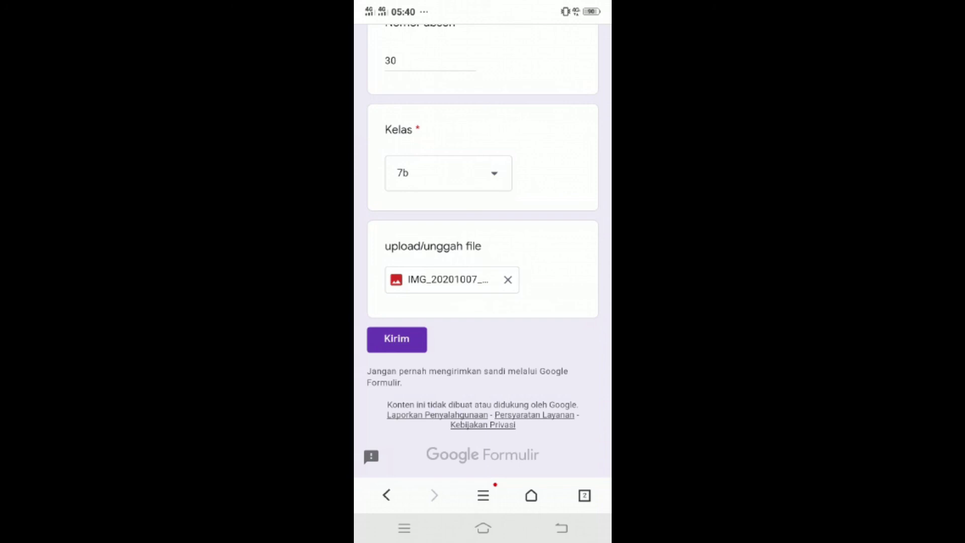
left_click(396, 338)
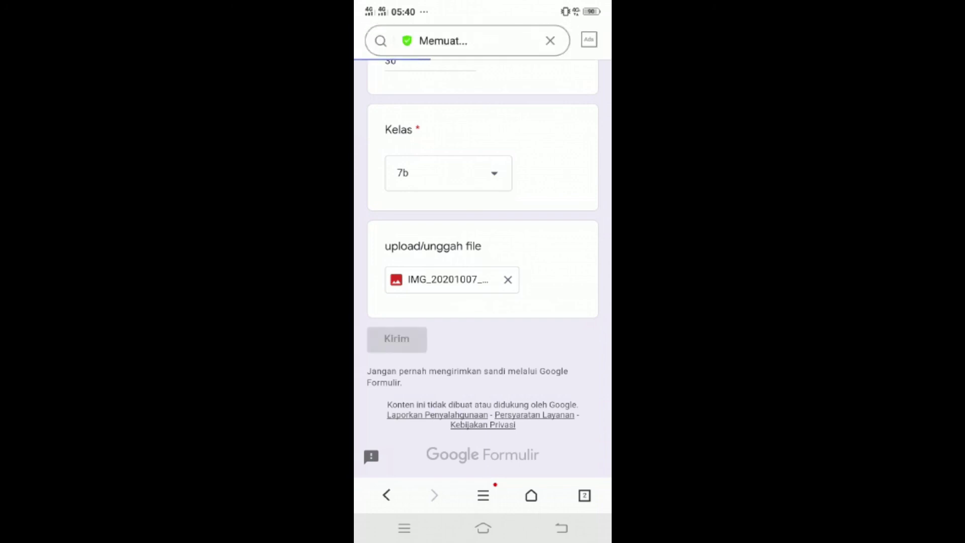